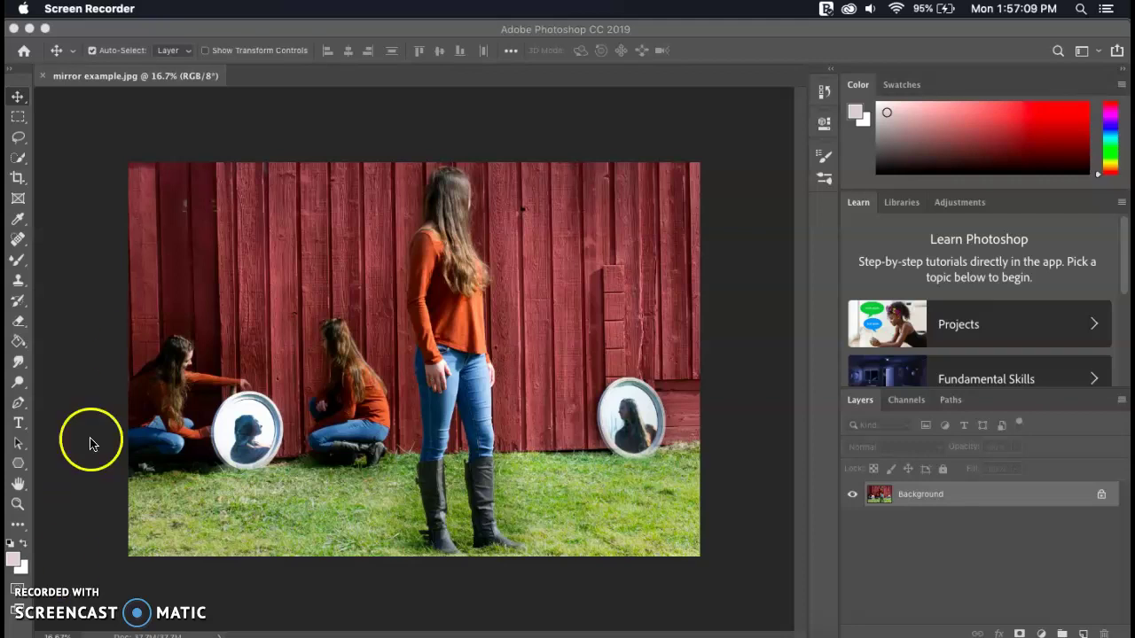
# Load photos DSC_0331 through DSC_0343 as auto-aligned stacked layers in a new document
pyautogui.click(156, 28)
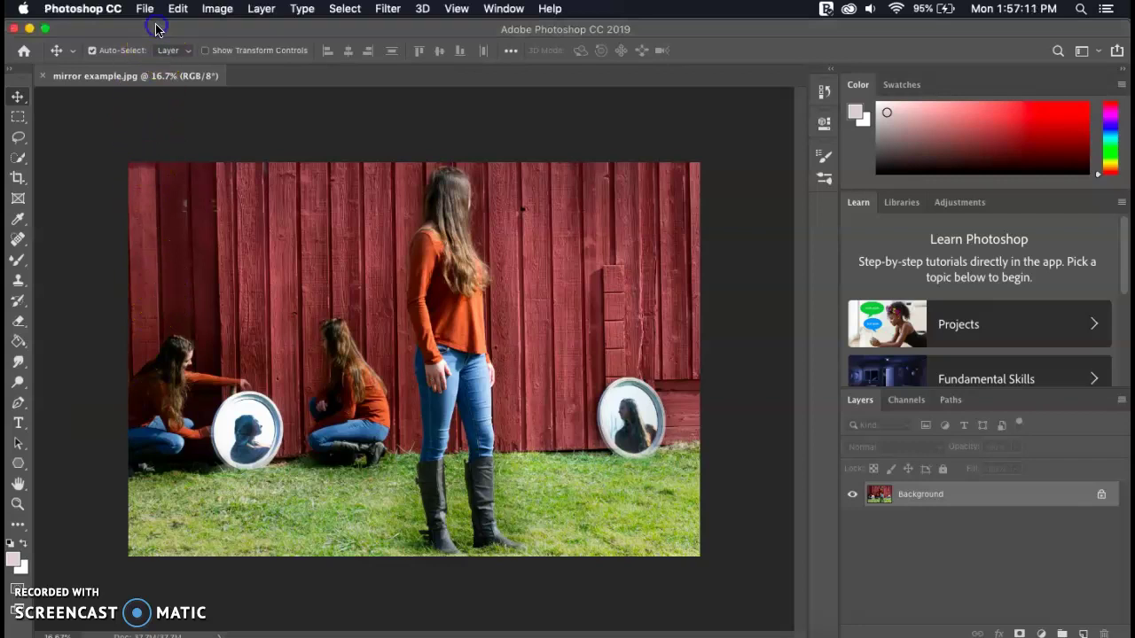
pyautogui.click(146, 10)
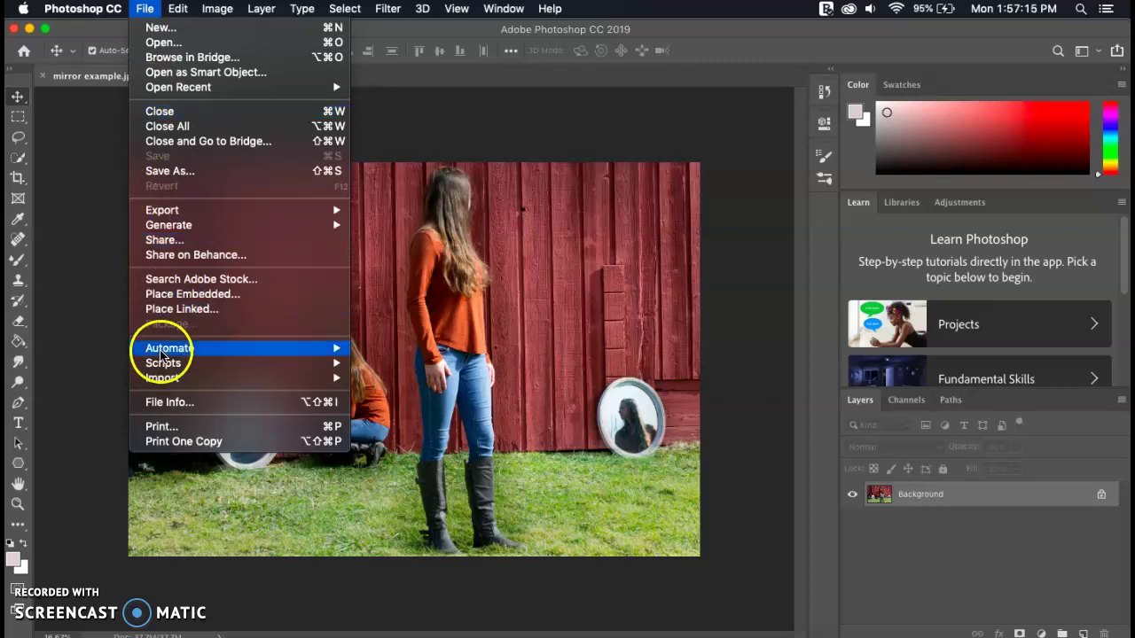
pyautogui.moveTo(158, 365)
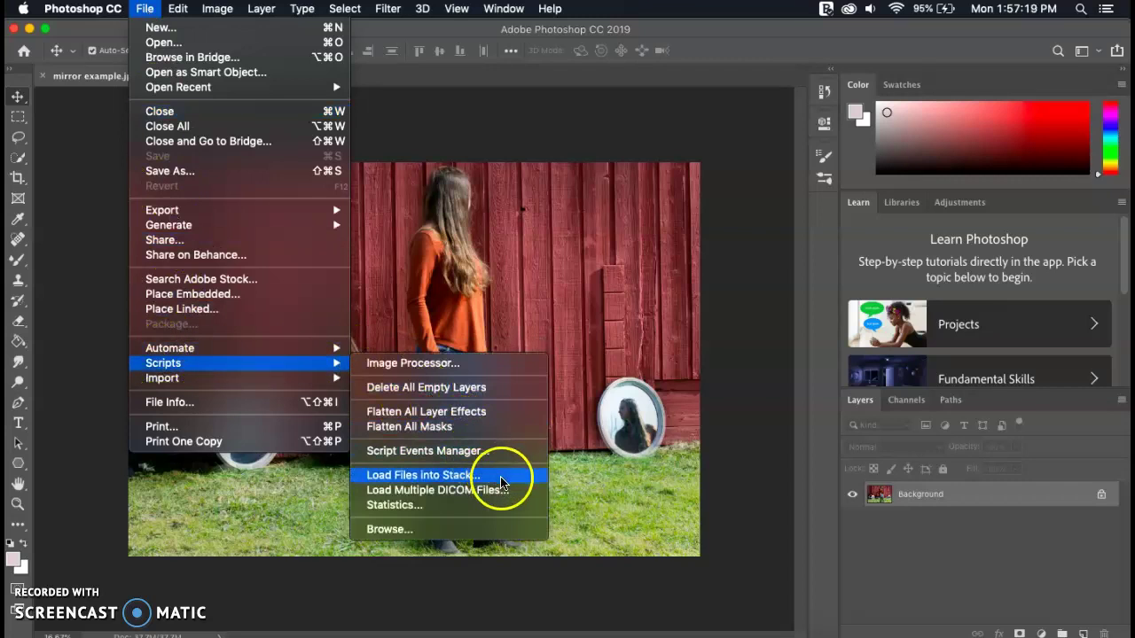
pyautogui.click(523, 476)
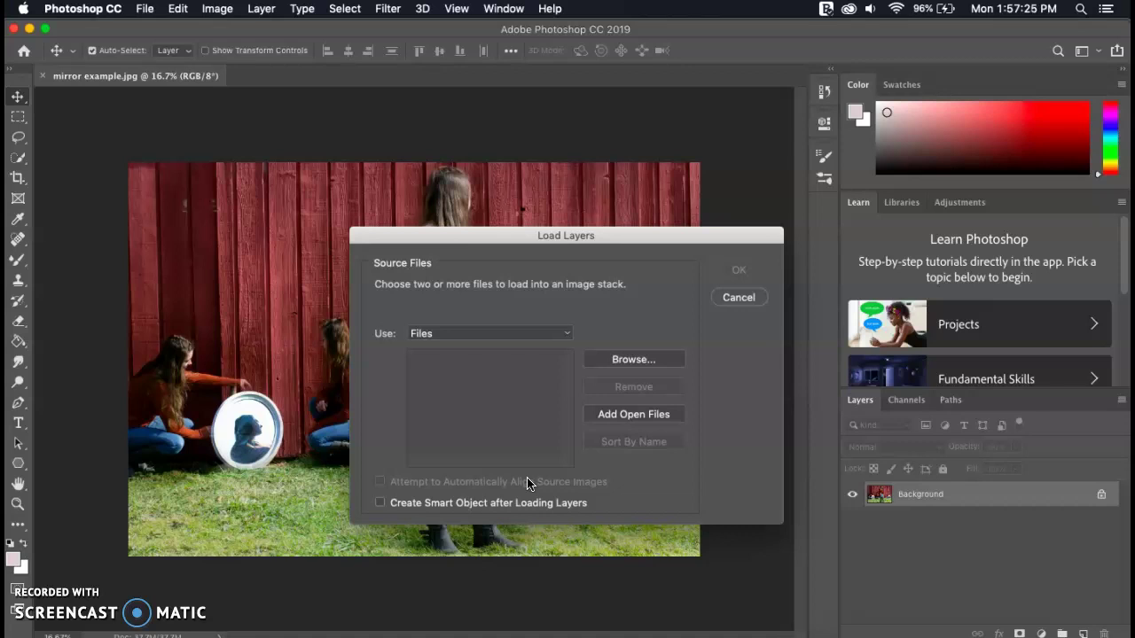
pyautogui.click(476, 334)
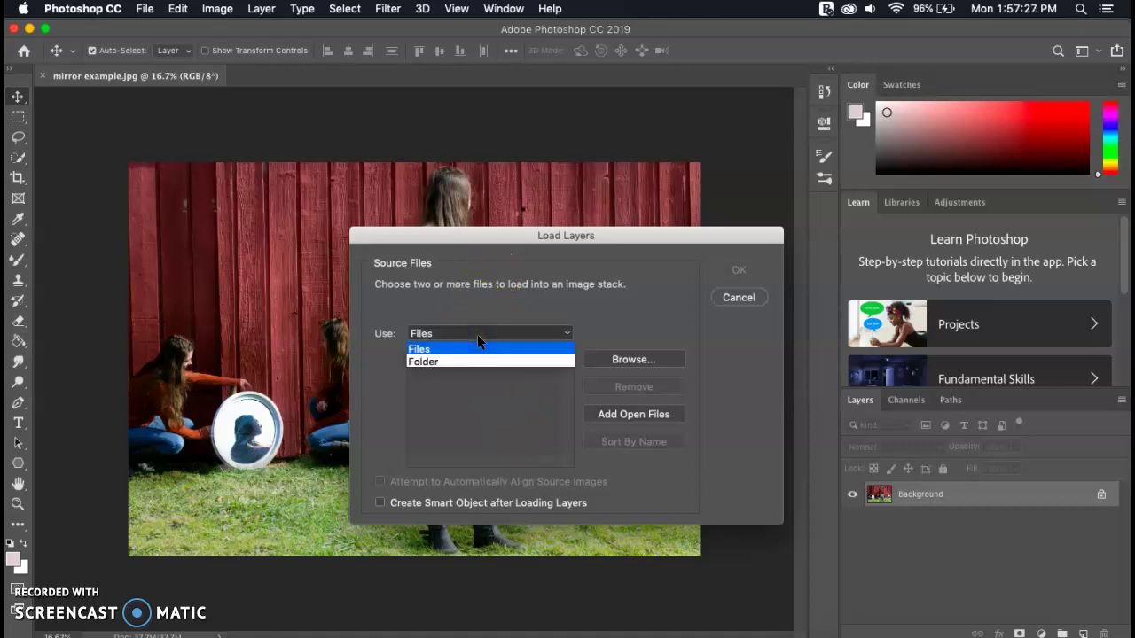
pyautogui.click(555, 349)
pyautogui.click(601, 359)
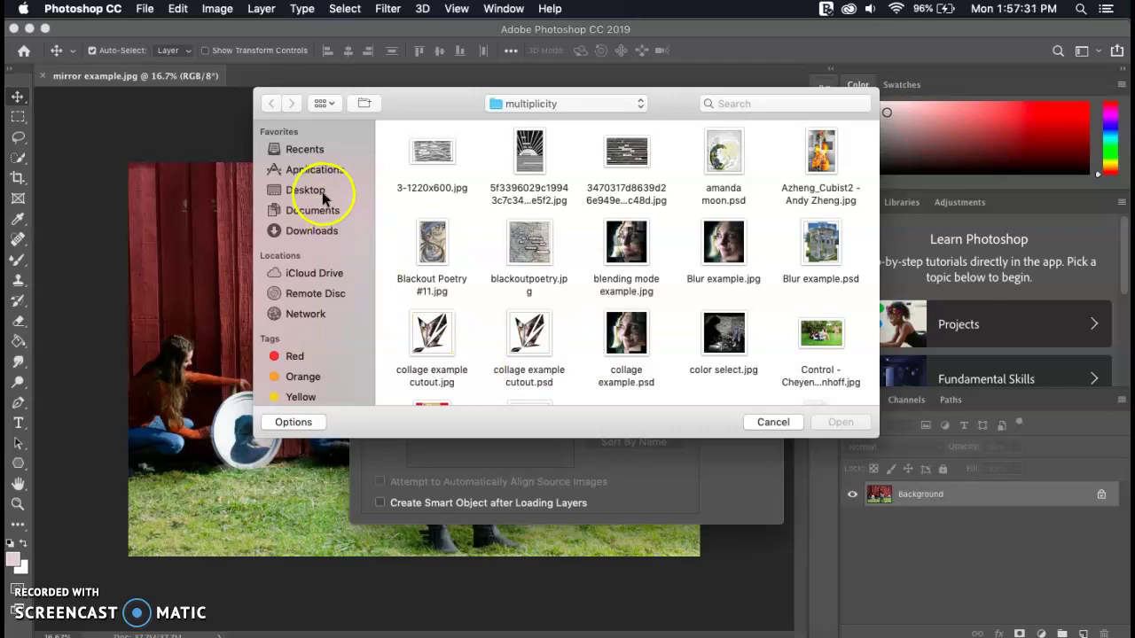
pyautogui.scroll(-10, 598, 306)
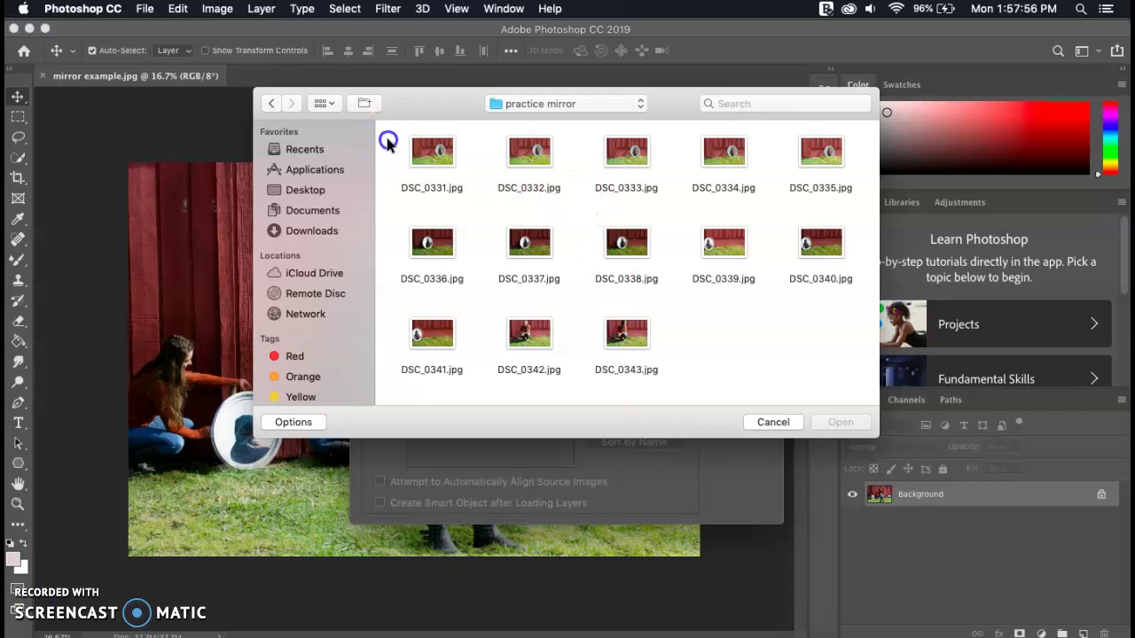
pyautogui.moveTo(395, 146); pyautogui.dragTo(864, 372)
pyautogui.click(841, 422)
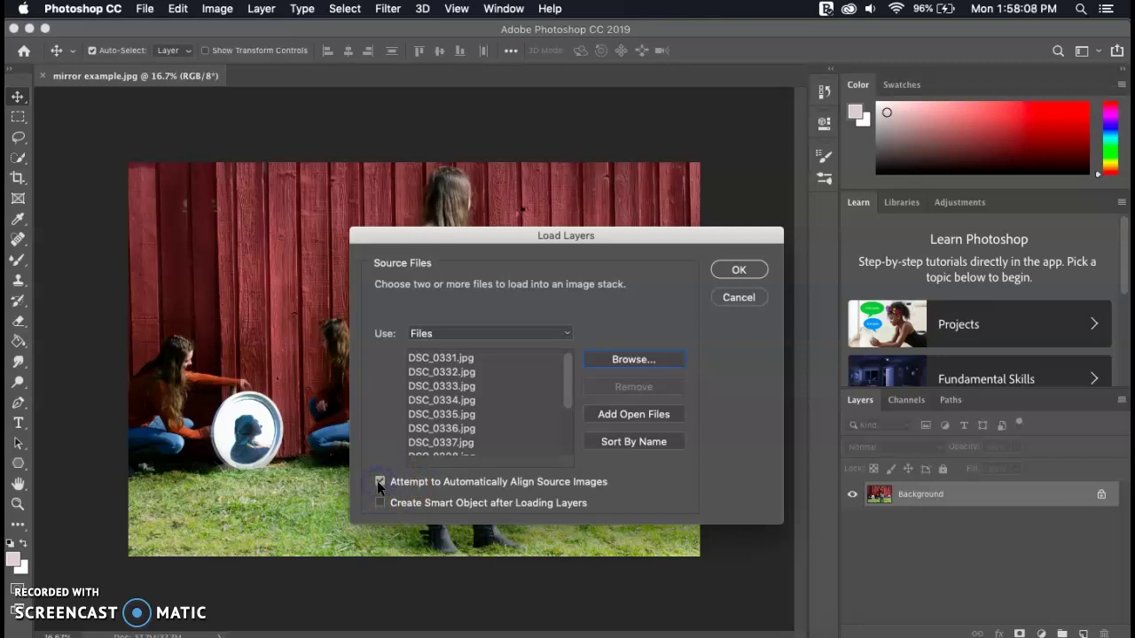
pyautogui.click(731, 275)
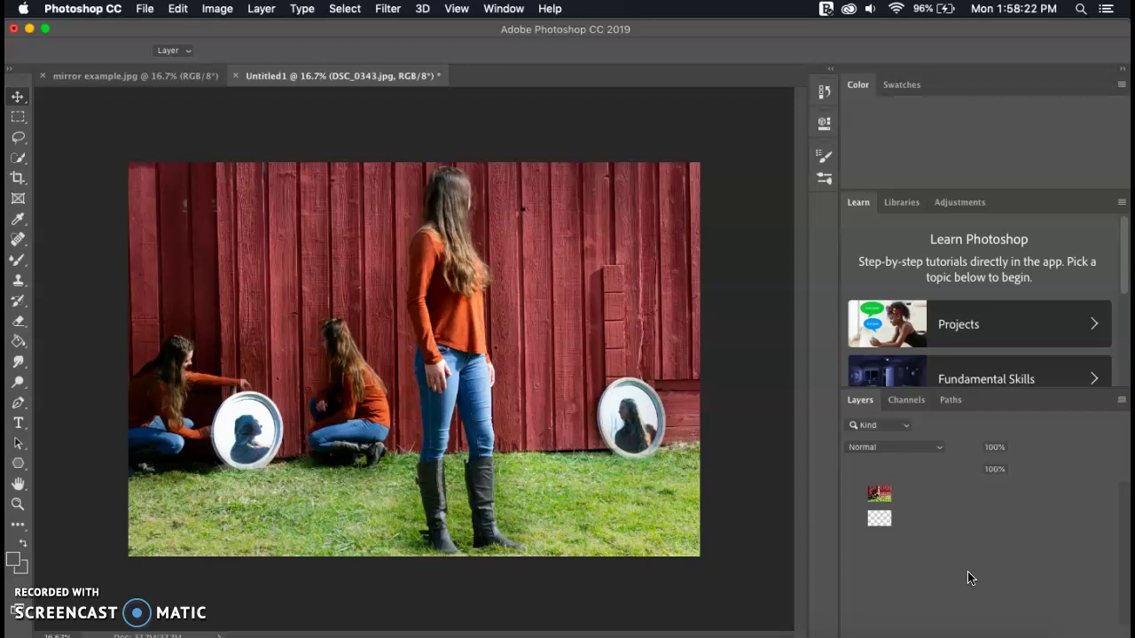
pyautogui.click(20, 612)
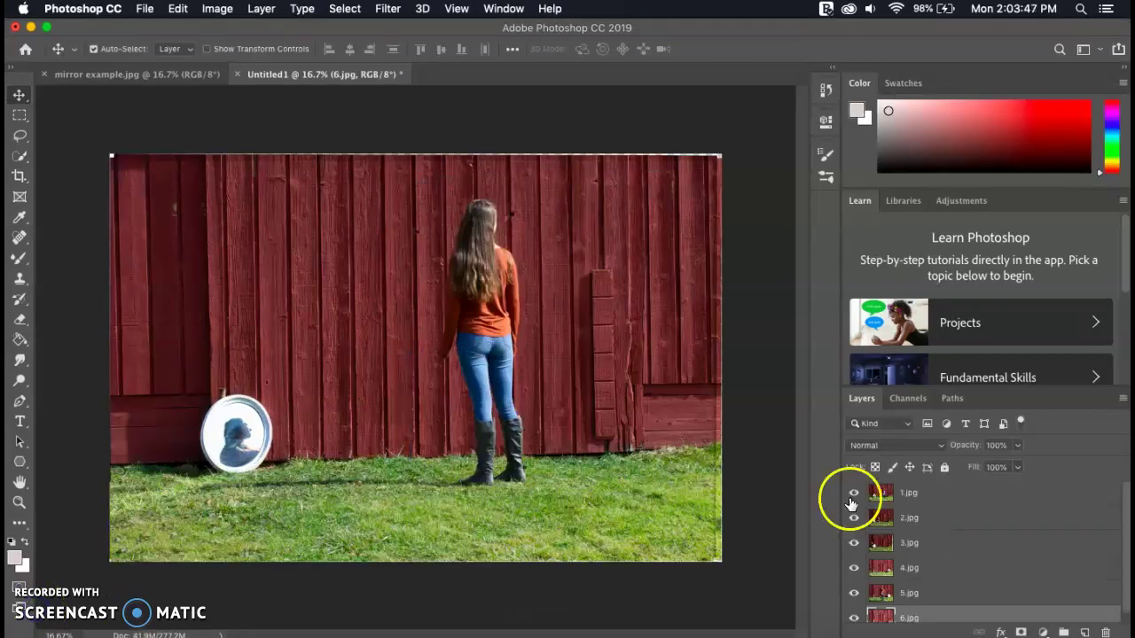
pyautogui.click(854, 495)
pyautogui.click(854, 519)
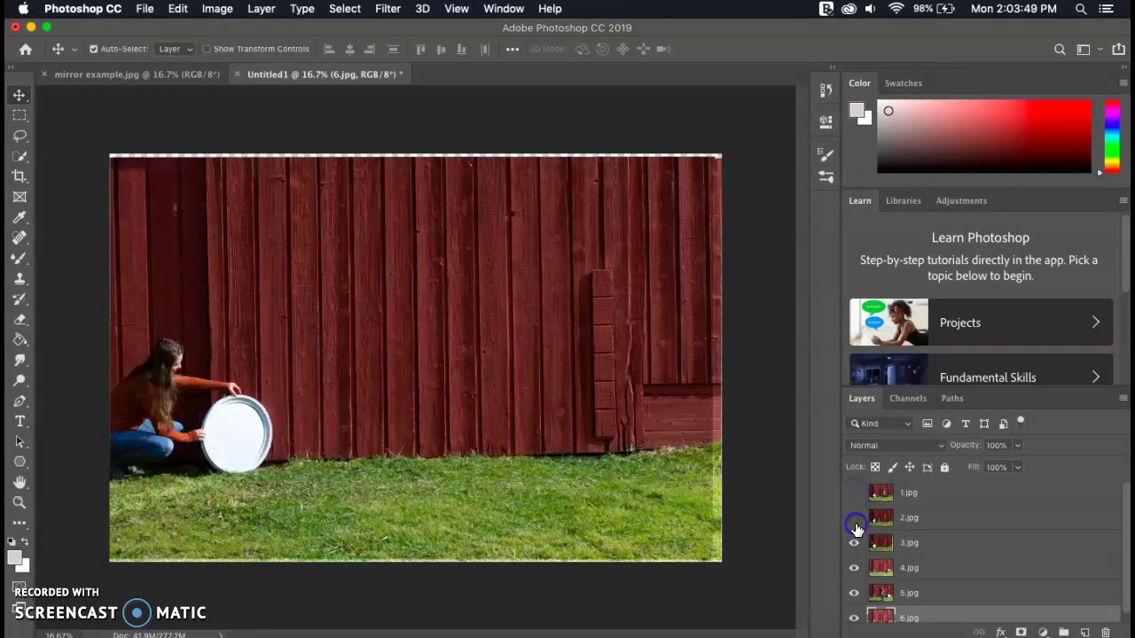
pyautogui.click(856, 545)
pyautogui.click(856, 545)
pyautogui.click(854, 519)
pyautogui.click(854, 493)
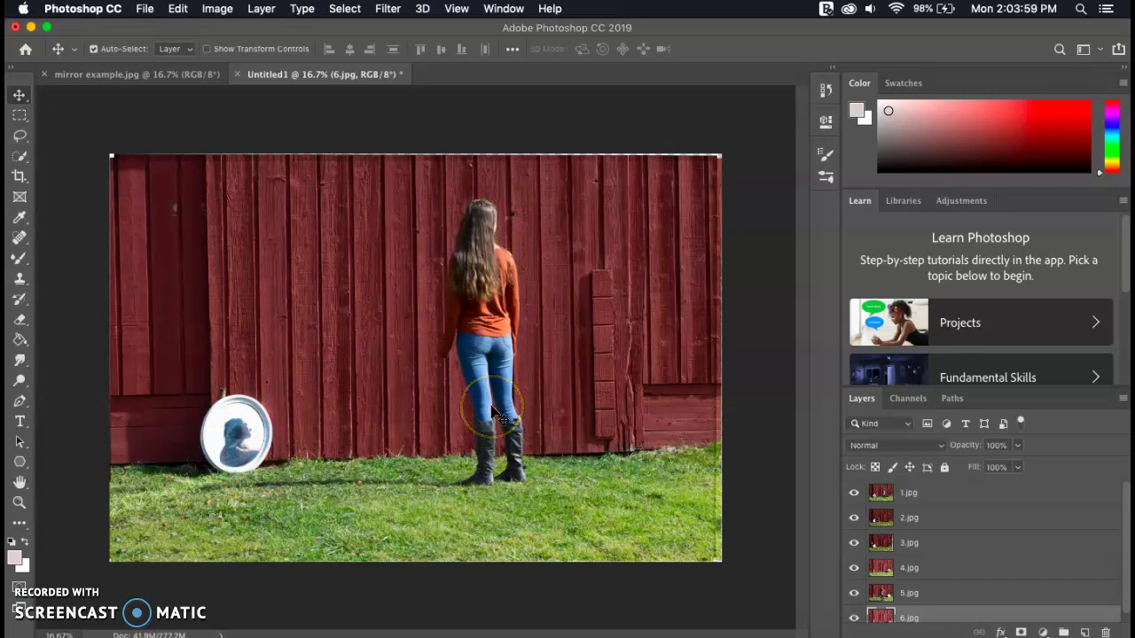
pyautogui.click(131, 74)
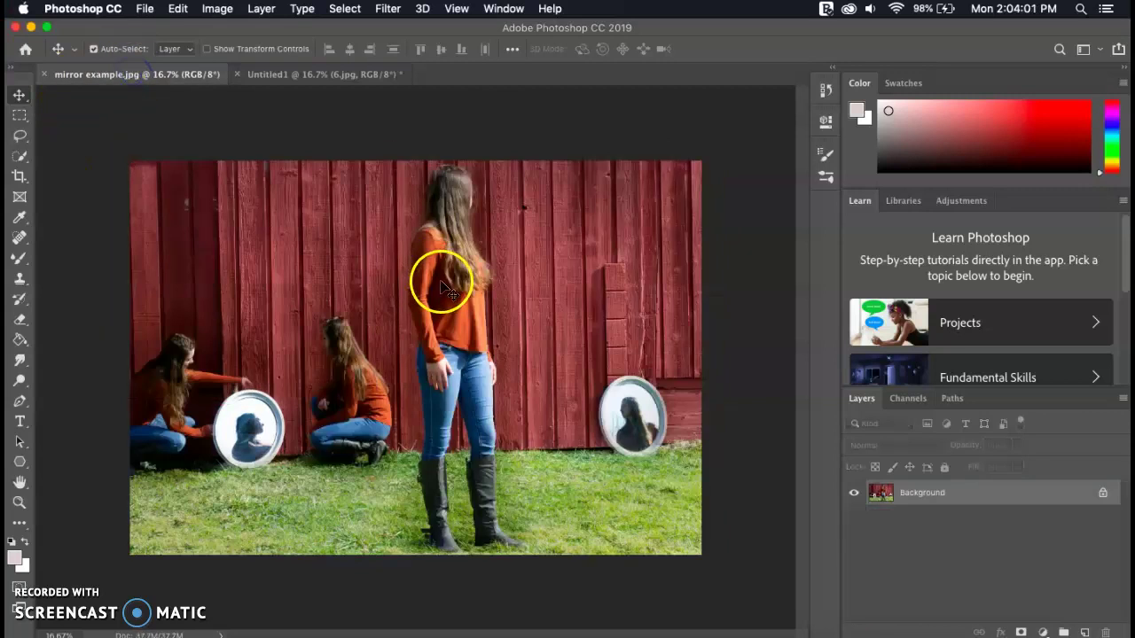
pyautogui.click(314, 74)
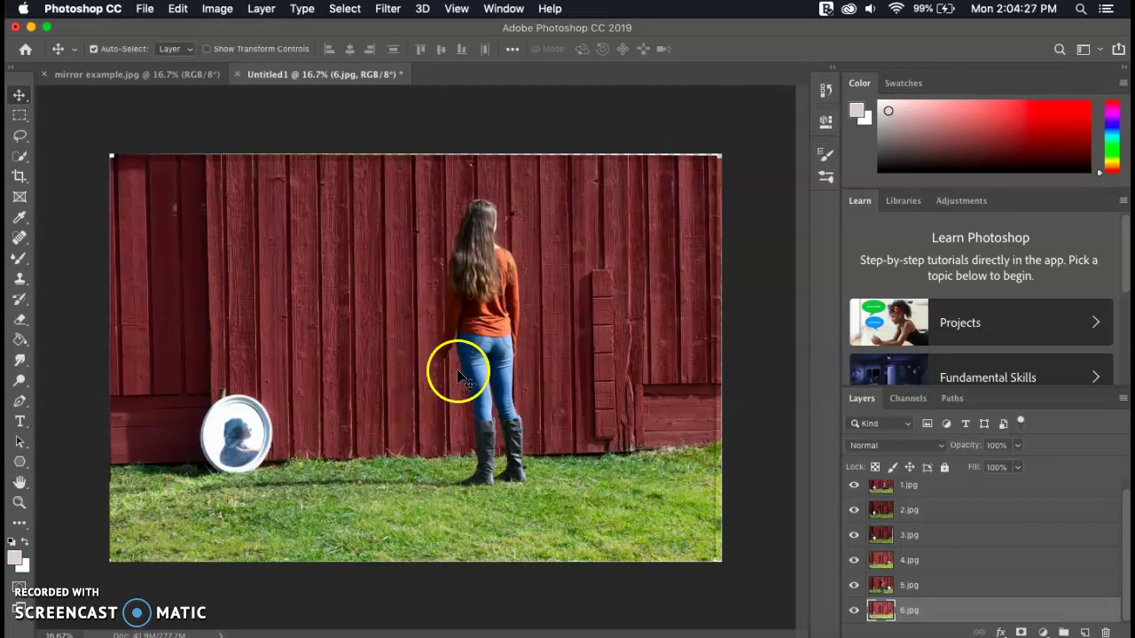
# Add a layer mask to 1.jpg and switch to an enlarged standard Brush Tool
pyautogui.click(943, 496)
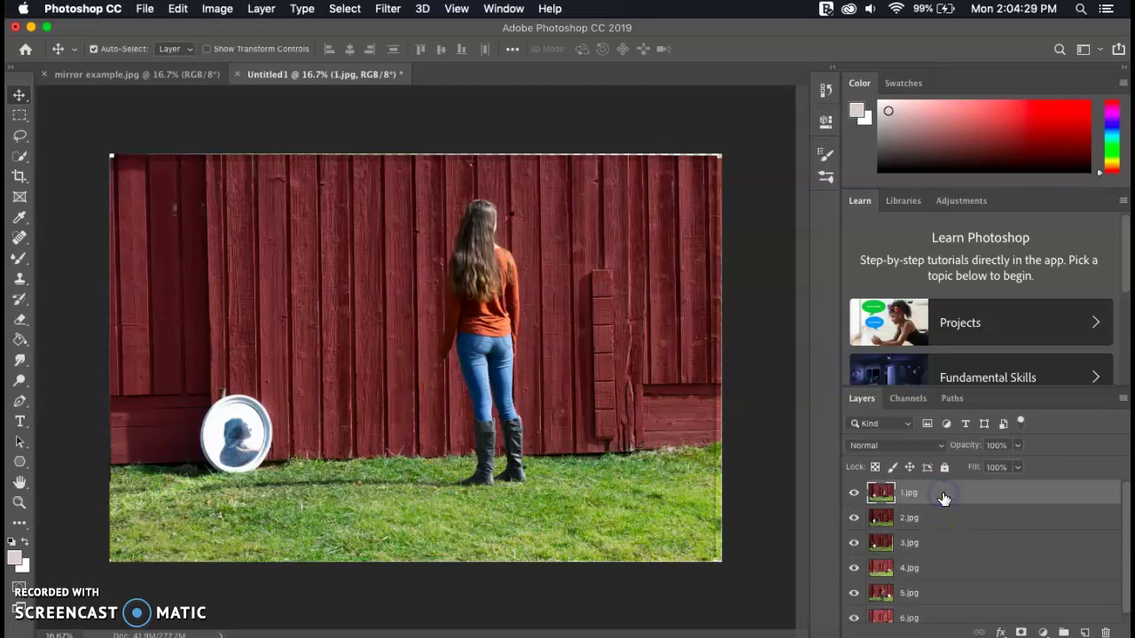
pyautogui.click(1021, 633)
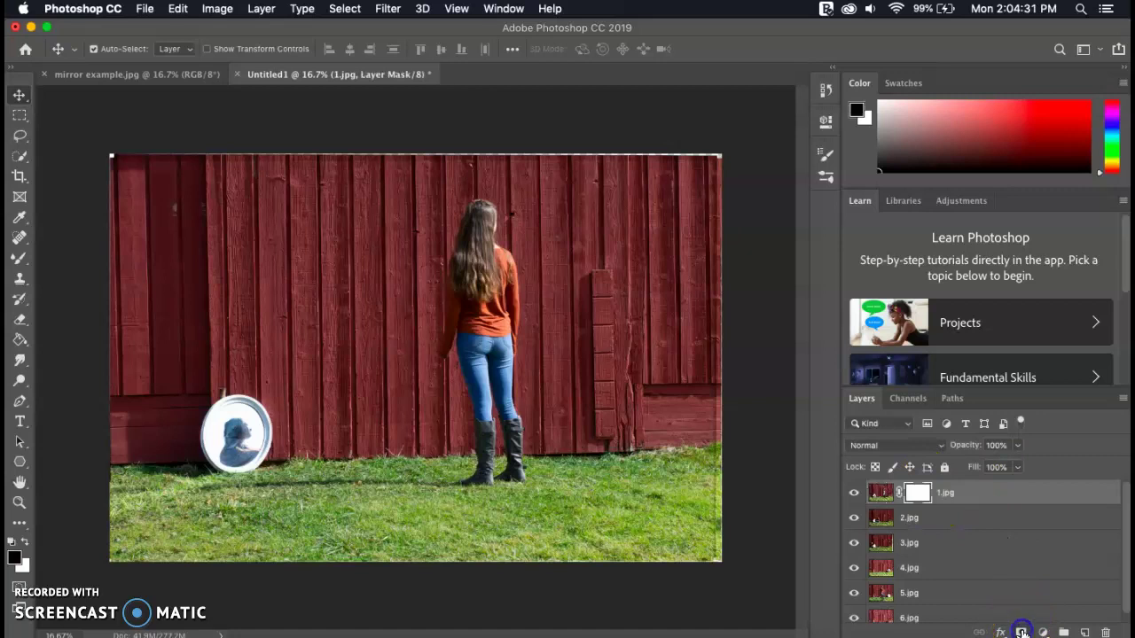
pyautogui.click(18, 262)
pyautogui.rightClick(18, 263)
pyautogui.click(71, 256)
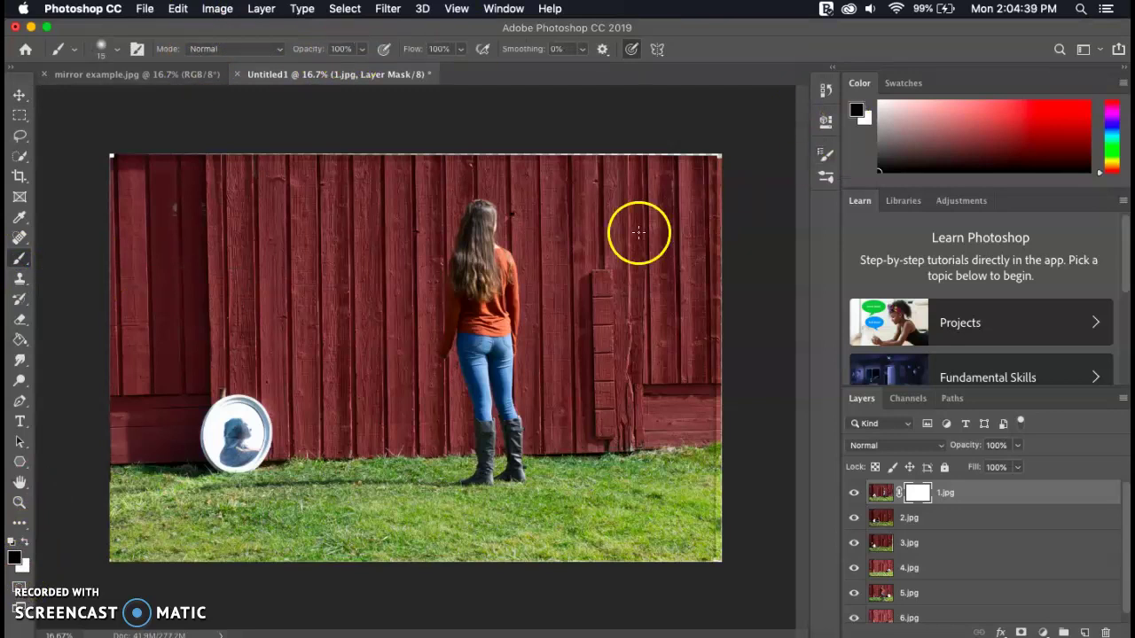
pyautogui.press(']')
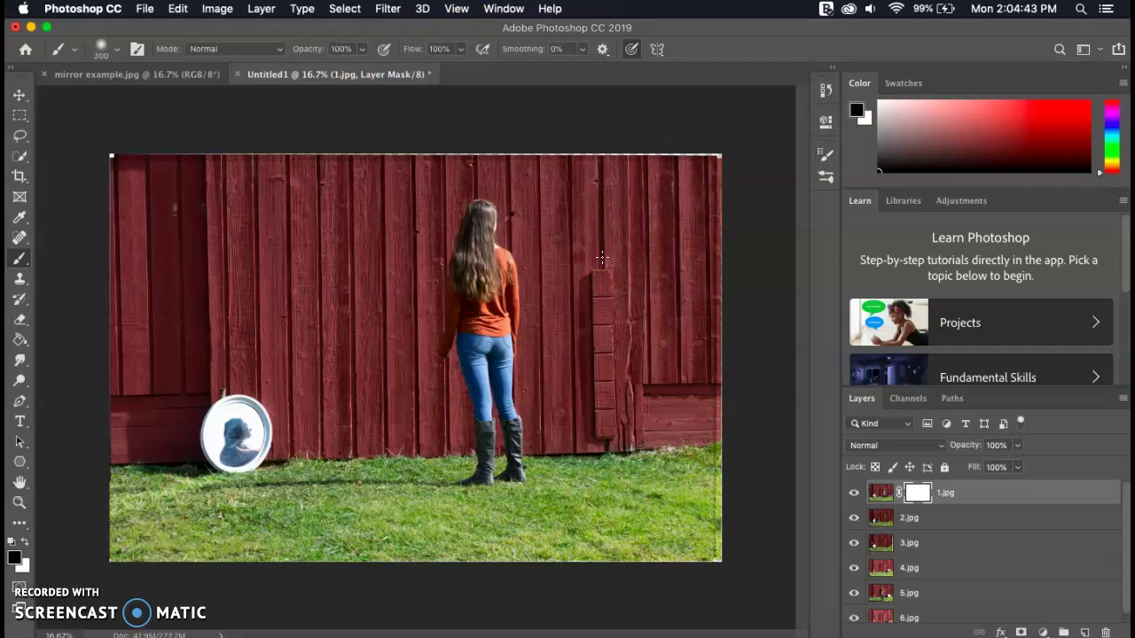
# Paint over the left mirror, invert the mask to show only the reflection, and hide 1.jpg
pyautogui.moveTo(236, 427); pyautogui.dragTo(250, 460)
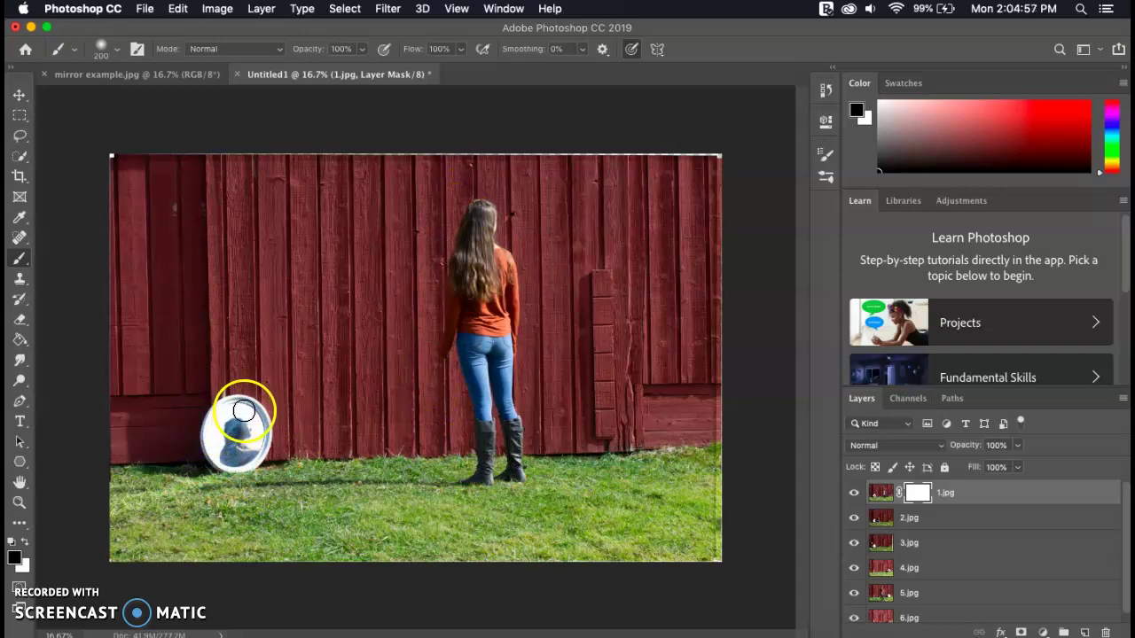
pyautogui.moveTo(242, 410)
pyautogui.mouseDown()
pyautogui.moveTo(228, 453)
pyautogui.moveTo(249, 432)
pyautogui.moveTo(226, 432)
pyautogui.moveTo(226, 462)
pyautogui.moveTo(252, 455)
pyautogui.moveTo(259, 427)
pyautogui.moveTo(249, 452)
pyautogui.moveTo(223, 458)
pyautogui.moveTo(211, 448)
pyautogui.moveTo(214, 417)
pyautogui.moveTo(244, 403)
pyautogui.moveTo(251, 411)
pyautogui.moveTo(253, 442)
pyautogui.moveTo(239, 439)
pyautogui.moveTo(241, 426)
pyautogui.moveTo(237, 450)
pyautogui.moveTo(225, 428)
pyautogui.moveTo(235, 407)
pyautogui.moveTo(256, 428)
pyautogui.moveTo(217, 460)
pyautogui.mouseUp()
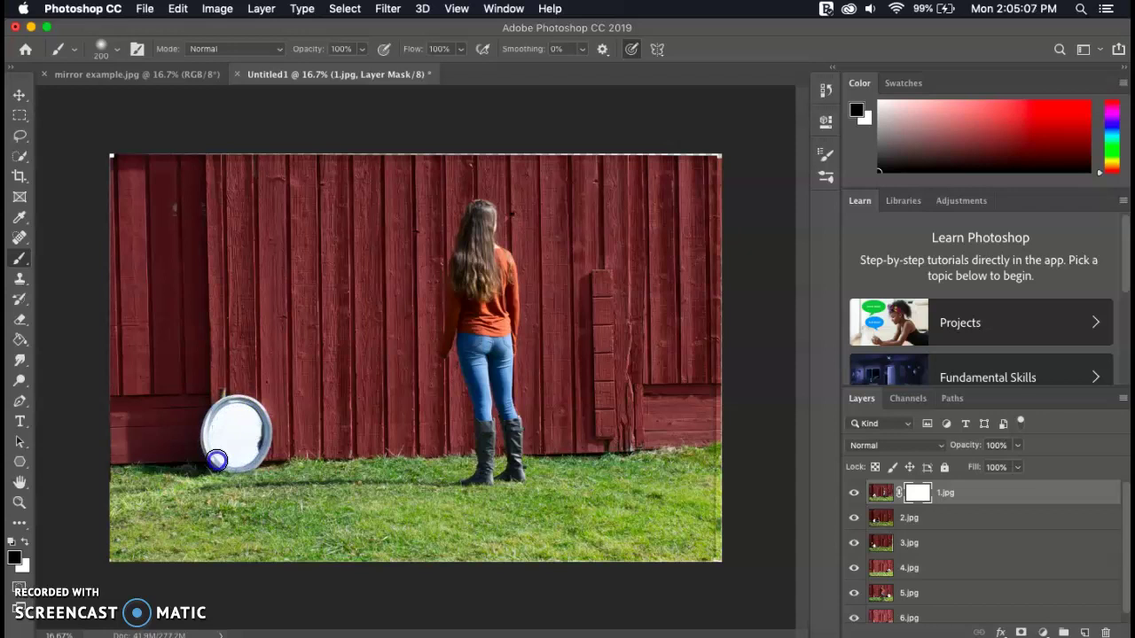
pyautogui.press('super+i')
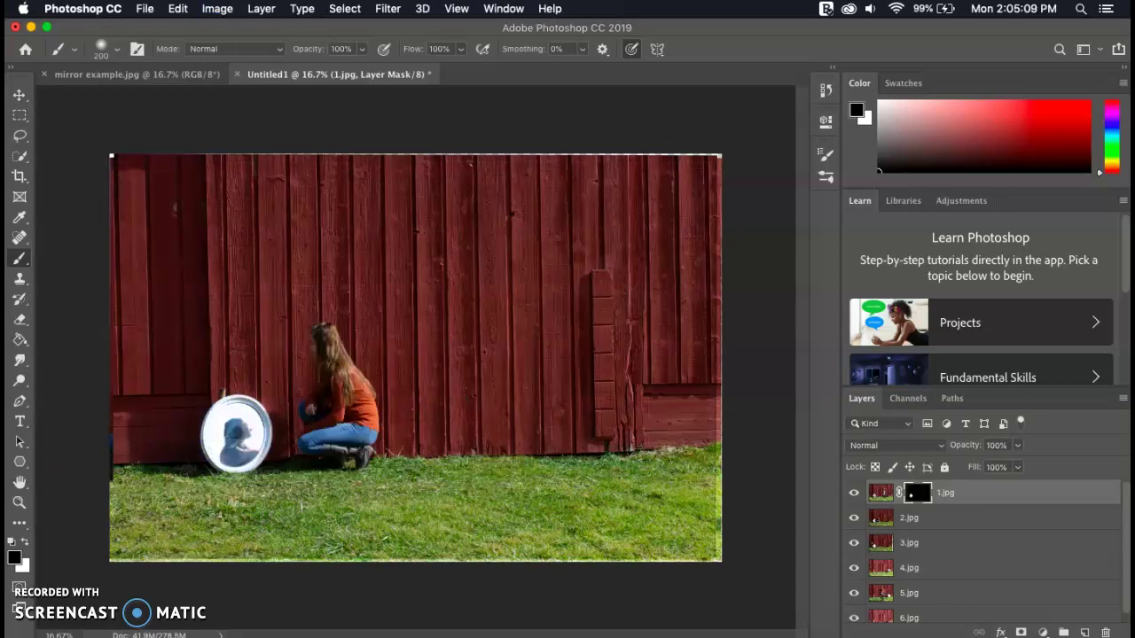
pyautogui.moveTo(255, 440)
pyautogui.mouseDown()
pyautogui.moveTo(245, 473)
pyautogui.moveTo(233, 443)
pyautogui.moveTo(293, 443)
pyautogui.mouseUp()
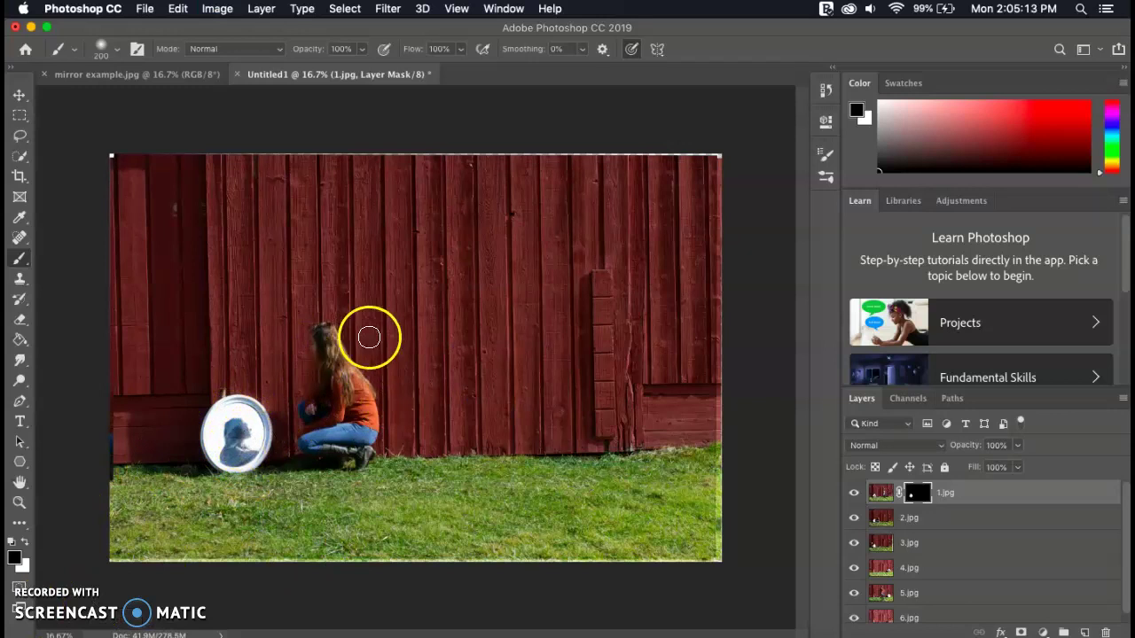
pyautogui.click(853, 493)
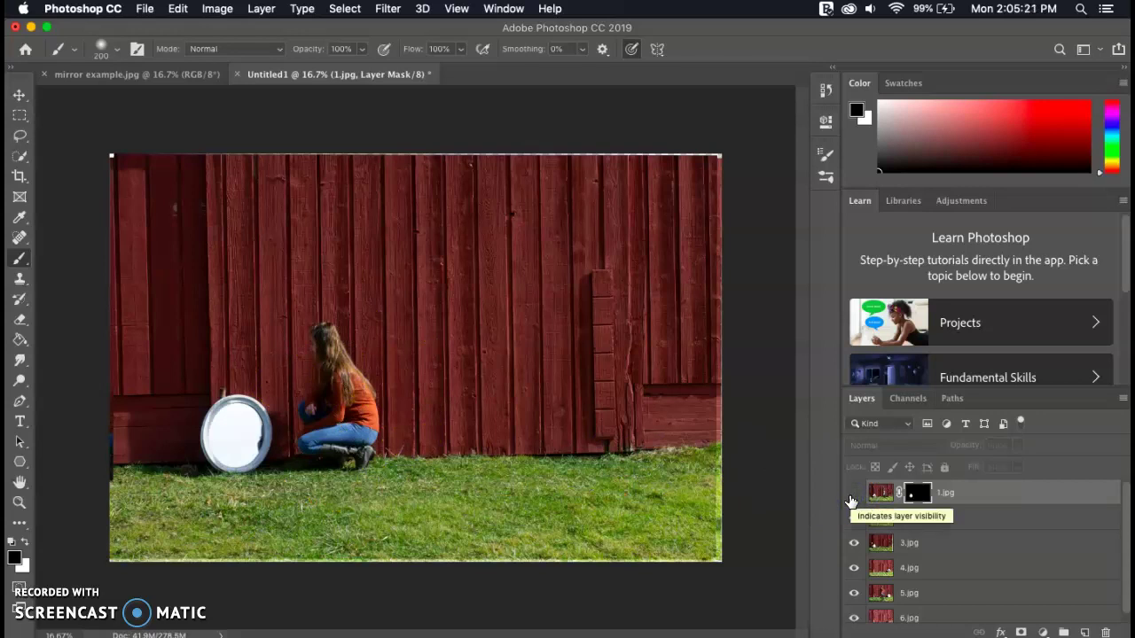
# Mask 2.jpg by painting over the crouching girl, then invert the mask to reveal her
pyautogui.click(969, 519)
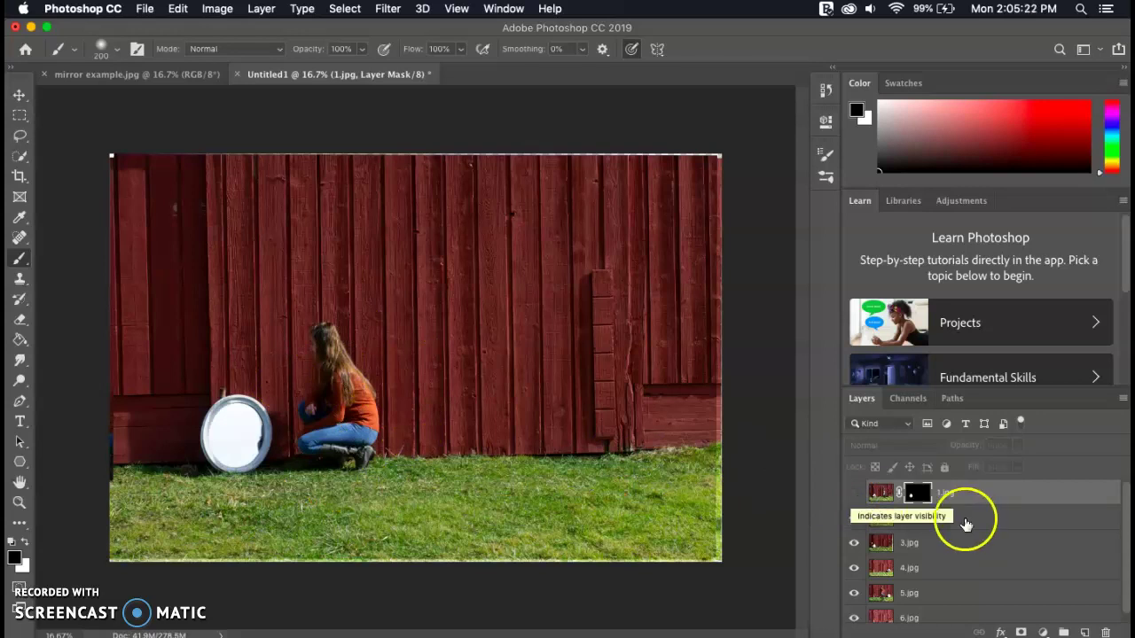
pyautogui.click(1021, 632)
pyautogui.moveTo(382, 409); pyautogui.dragTo(334, 338)
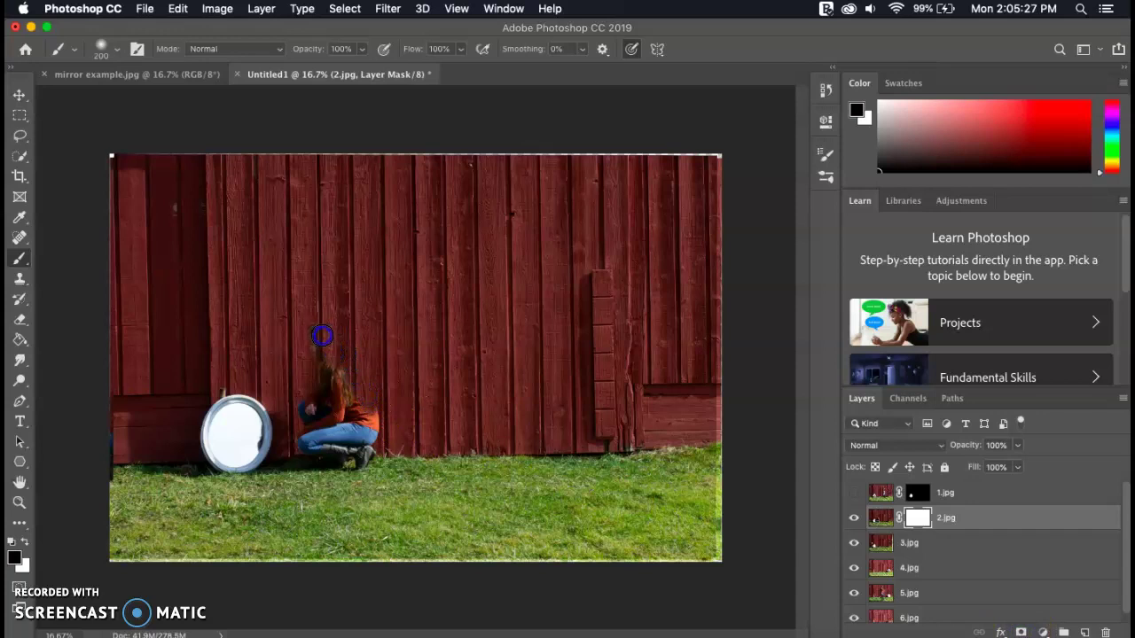
pyautogui.moveTo(322, 376)
pyautogui.mouseDown()
pyautogui.moveTo(332, 417)
pyautogui.moveTo(327, 363)
pyautogui.moveTo(348, 411)
pyautogui.moveTo(349, 400)
pyautogui.moveTo(362, 405)
pyautogui.moveTo(370, 444)
pyautogui.moveTo(373, 414)
pyautogui.moveTo(365, 453)
pyautogui.moveTo(345, 461)
pyautogui.moveTo(367, 461)
pyautogui.moveTo(281, 469)
pyautogui.moveTo(314, 448)
pyautogui.moveTo(296, 432)
pyautogui.moveTo(303, 389)
pyautogui.moveTo(321, 437)
pyautogui.mouseUp()
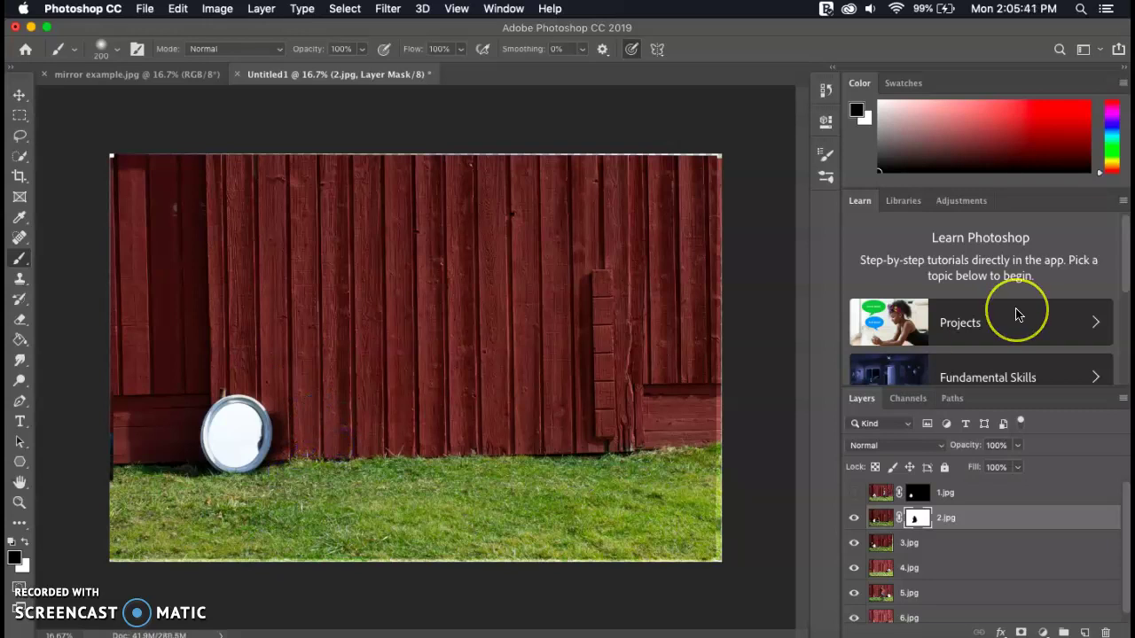
pyautogui.press('super+i')
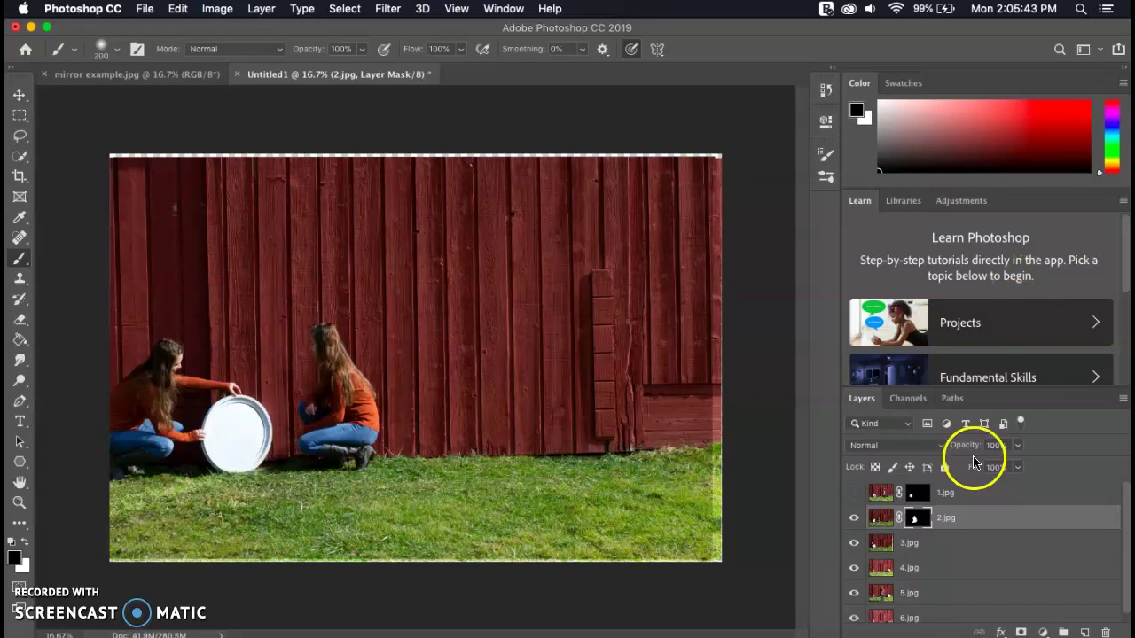
# Compare the result by toggling layer visibility, leaving 1.jpg and 2.jpg hidden
pyautogui.click(854, 519)
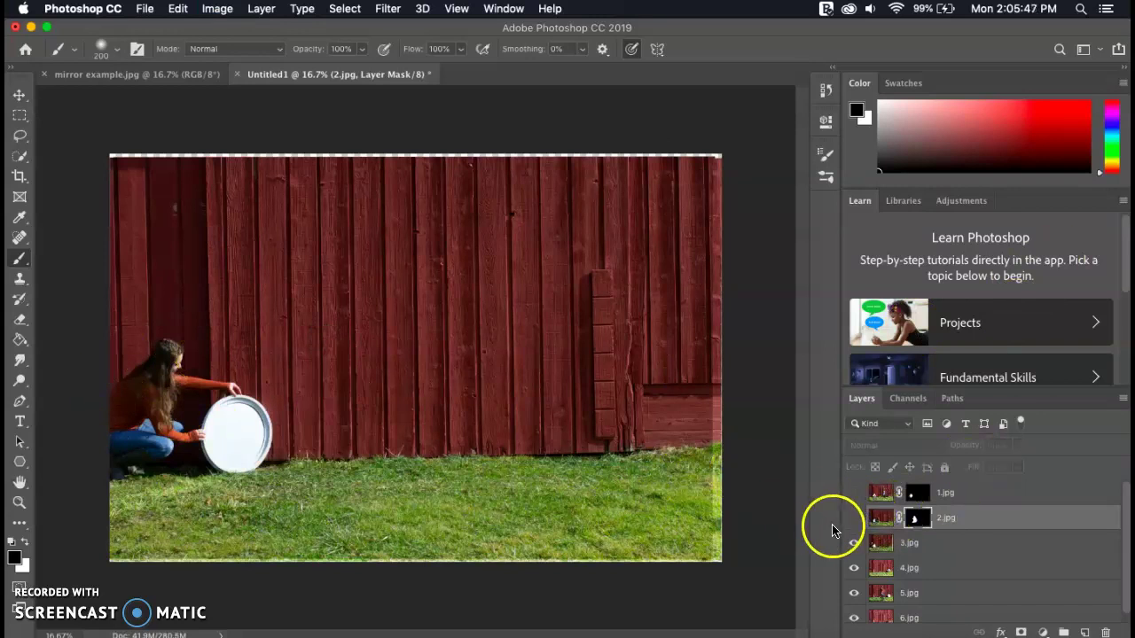
pyautogui.click(853, 518)
pyautogui.click(853, 493)
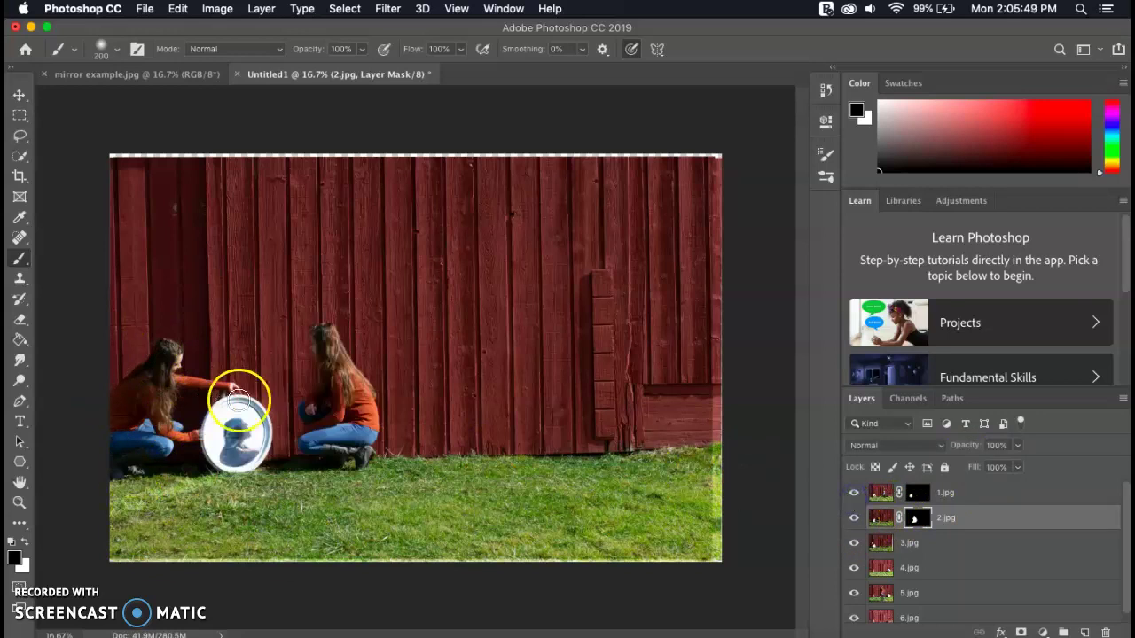
pyautogui.click(850, 495)
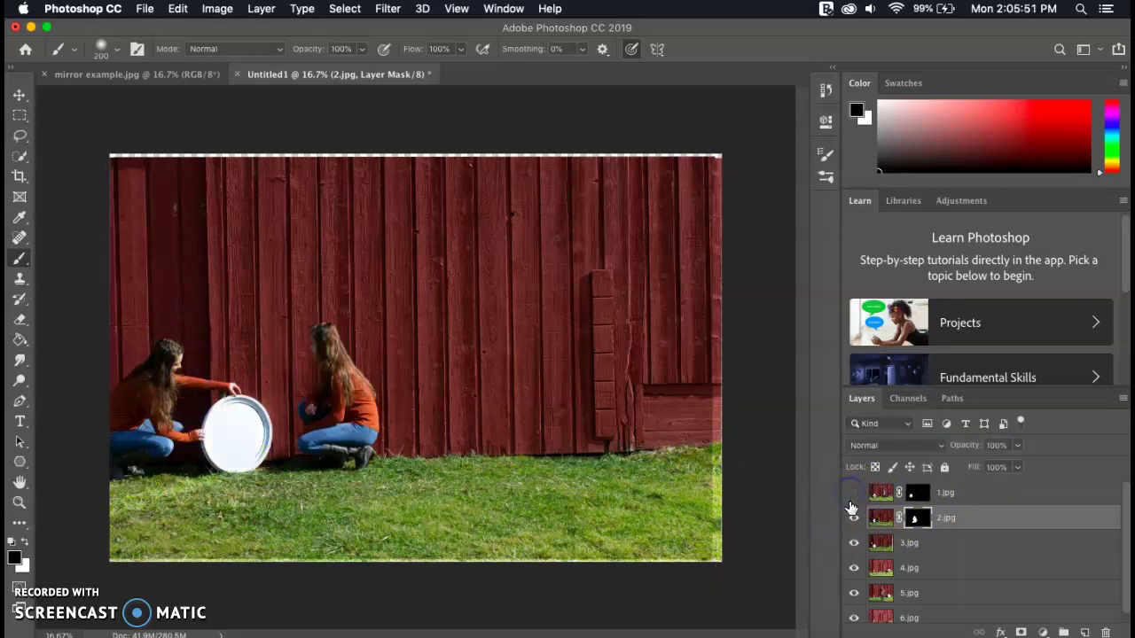
pyautogui.click(854, 523)
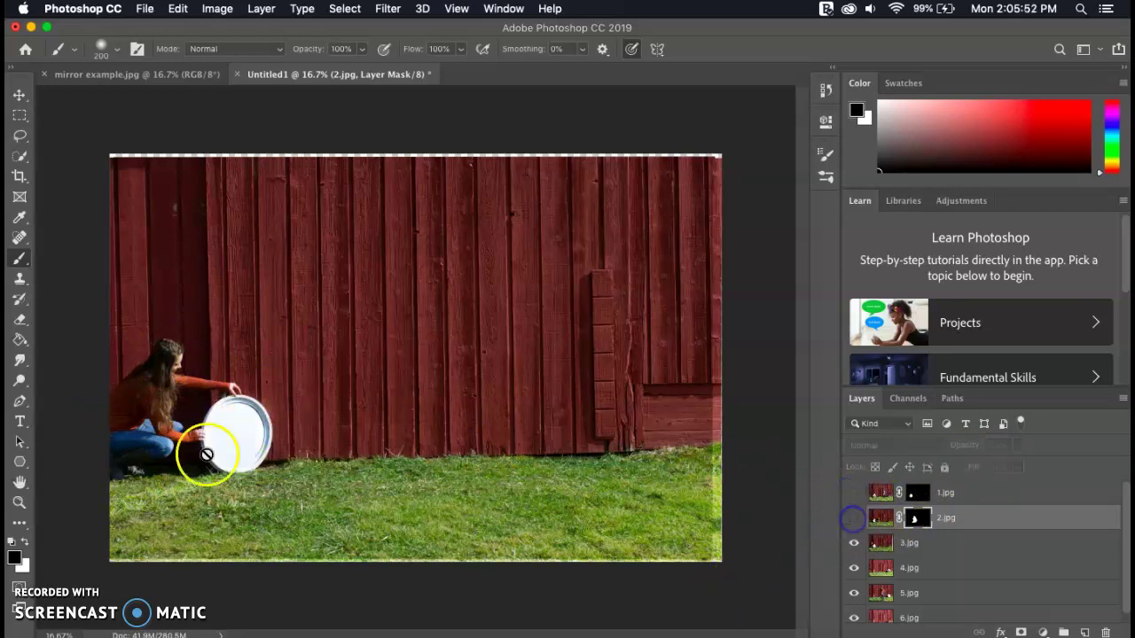
# Mask 3.jpg with black strokes near the left mirror, softening later strokes to 26% opacity
pyautogui.click(925, 548)
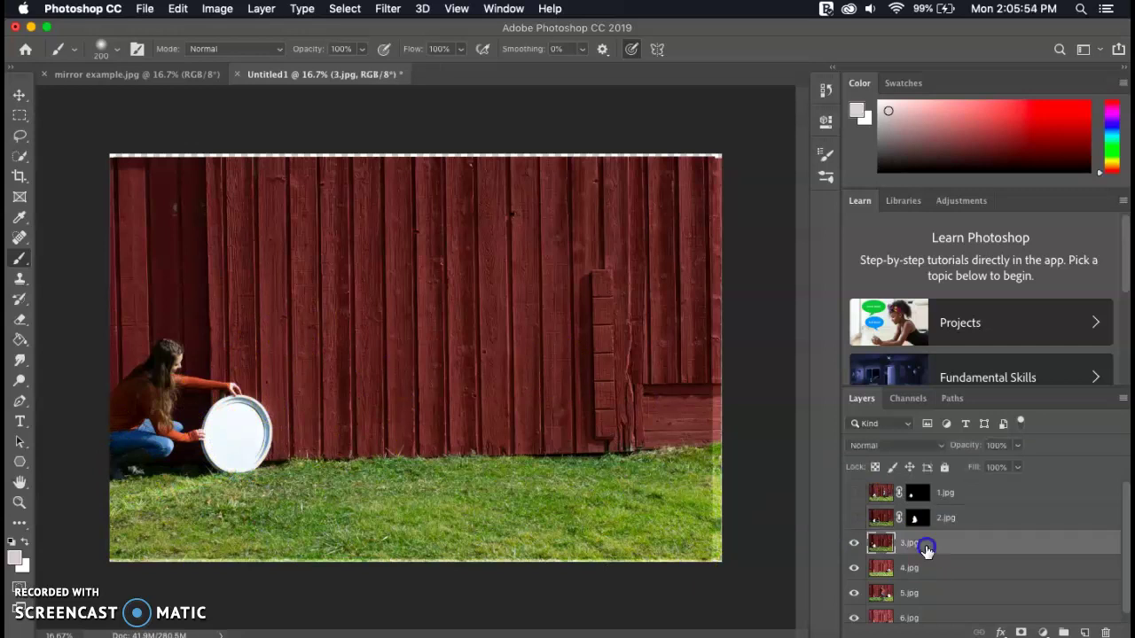
pyautogui.click(1020, 632)
pyautogui.moveTo(168, 368)
pyautogui.mouseDown()
pyautogui.moveTo(167, 345)
pyautogui.moveTo(222, 390)
pyautogui.moveTo(169, 357)
pyautogui.moveTo(163, 414)
pyautogui.moveTo(132, 390)
pyautogui.moveTo(116, 406)
pyautogui.moveTo(116, 436)
pyautogui.moveTo(136, 456)
pyautogui.moveTo(126, 465)
pyautogui.mouseUp()
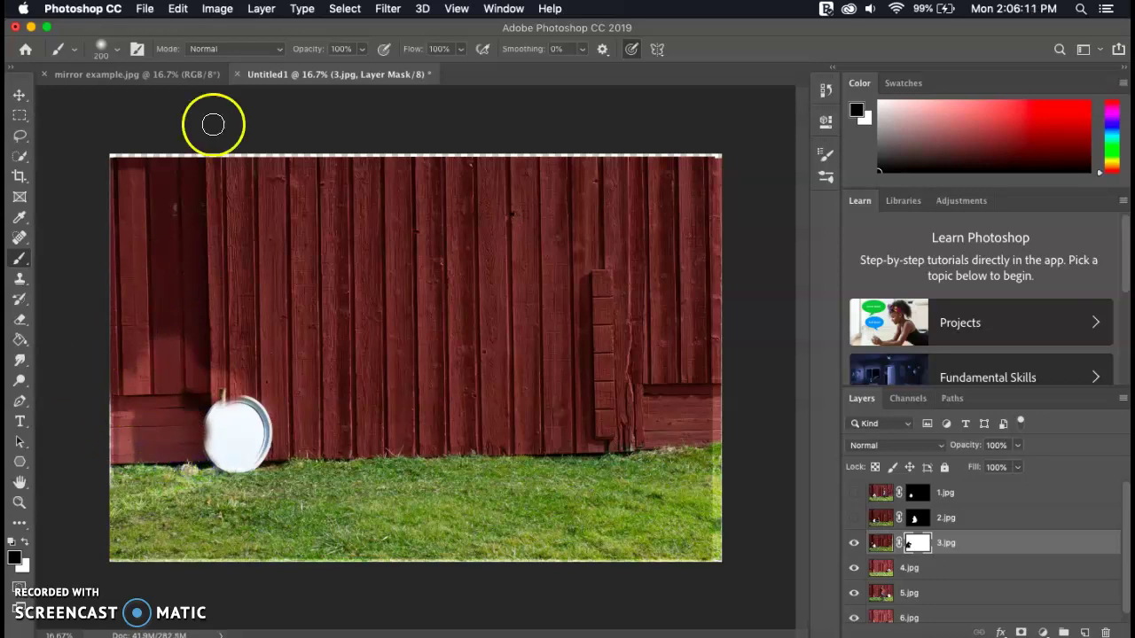
pyautogui.click(360, 52)
pyautogui.click(312, 71)
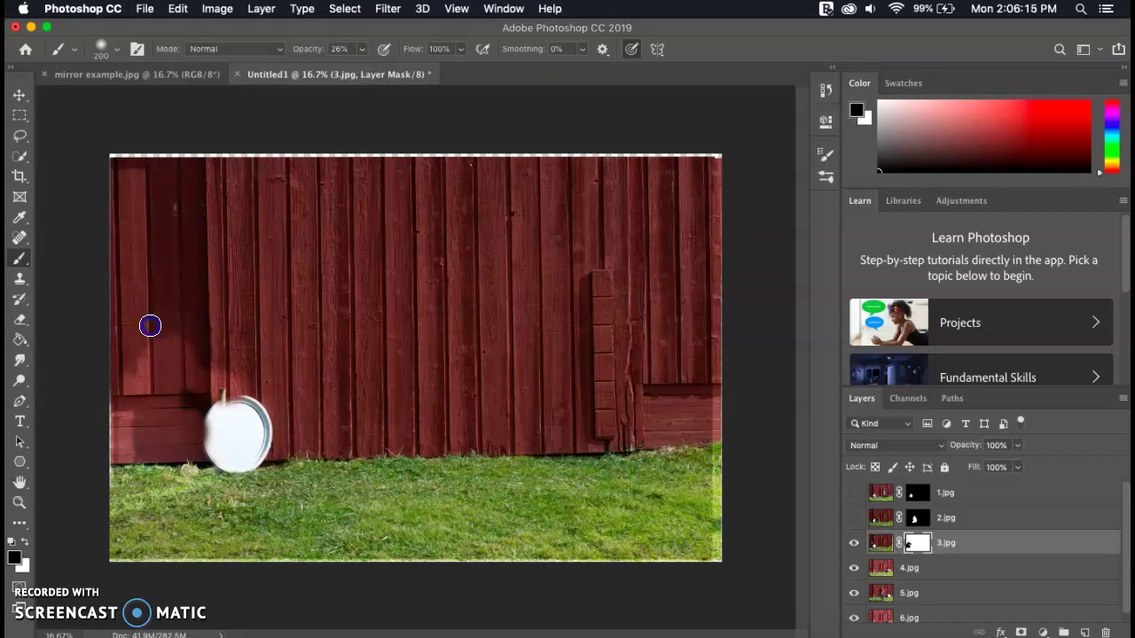
pyautogui.moveTo(123, 363)
pyautogui.mouseDown()
pyautogui.moveTo(225, 352)
pyautogui.moveTo(184, 336)
pyautogui.mouseUp()
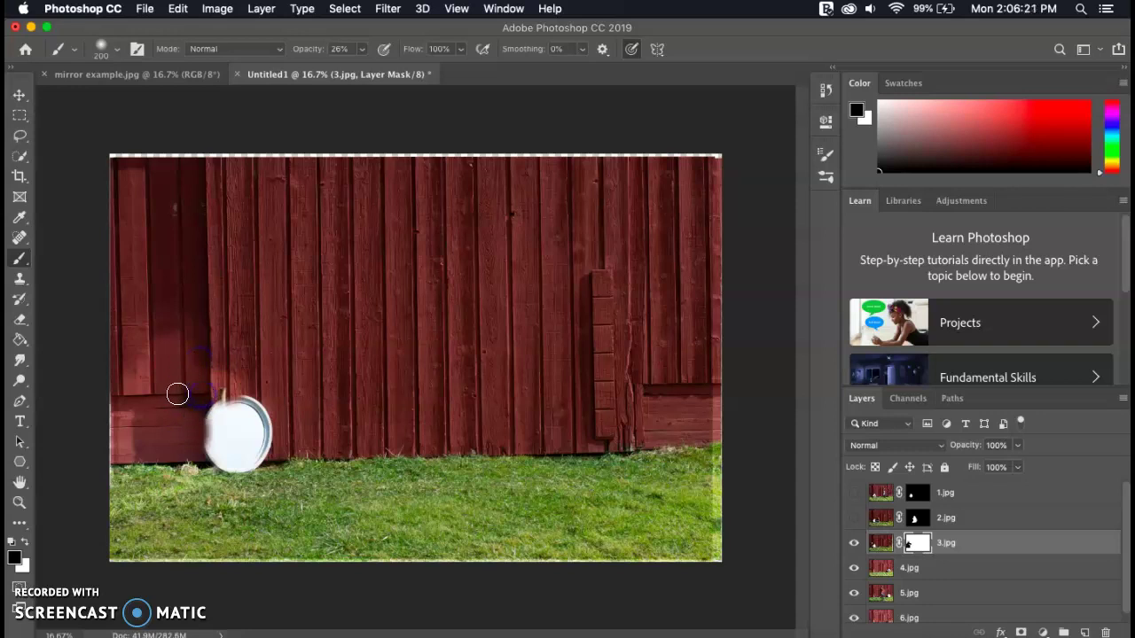
pyautogui.click(169, 337)
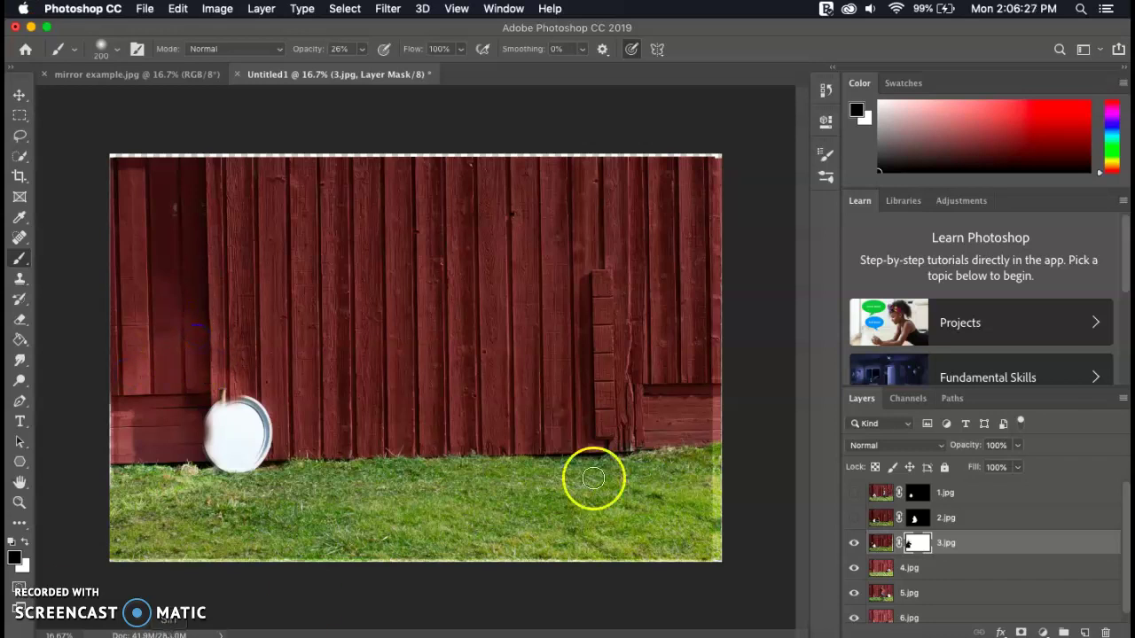
# Invert the 3.jpg mask, show 2.jpg and 1.jpg, and check 3.jpg's contribution
pyautogui.press('super+i')
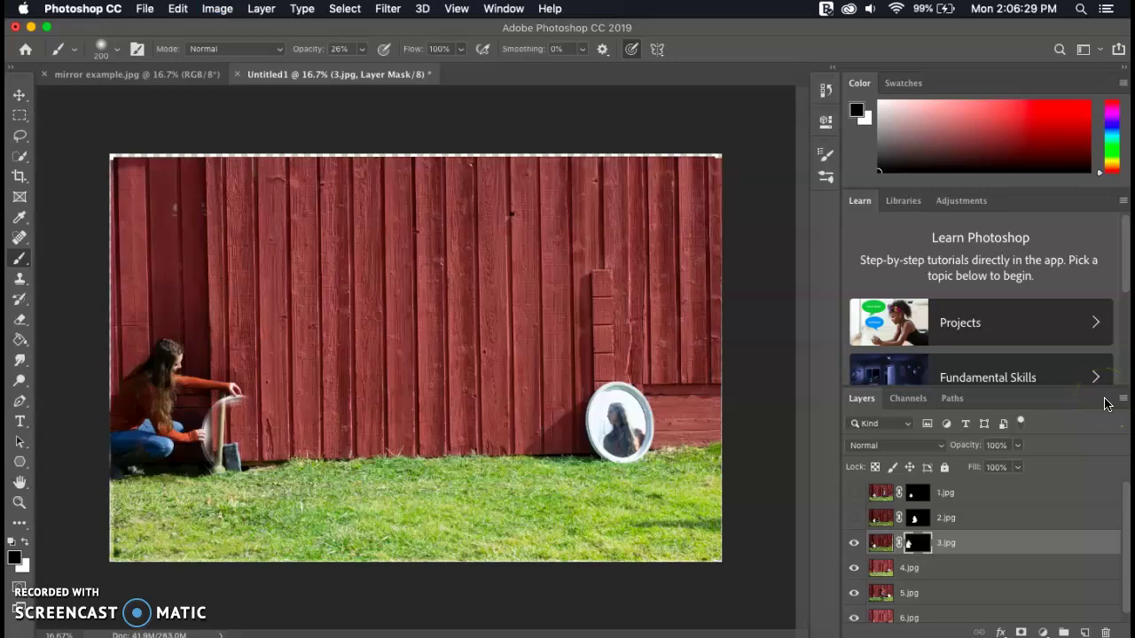
pyautogui.moveTo(608, 266)
pyautogui.mouseDown()
pyautogui.moveTo(258, 404)
pyautogui.moveTo(191, 342)
pyautogui.moveTo(122, 386)
pyautogui.moveTo(162, 322)
pyautogui.moveTo(199, 322)
pyautogui.moveTo(116, 408)
pyautogui.moveTo(231, 382)
pyautogui.moveTo(144, 409)
pyautogui.moveTo(244, 307)
pyautogui.moveTo(235, 264)
pyautogui.mouseUp()
pyautogui.click(851, 518)
pyautogui.click(855, 494)
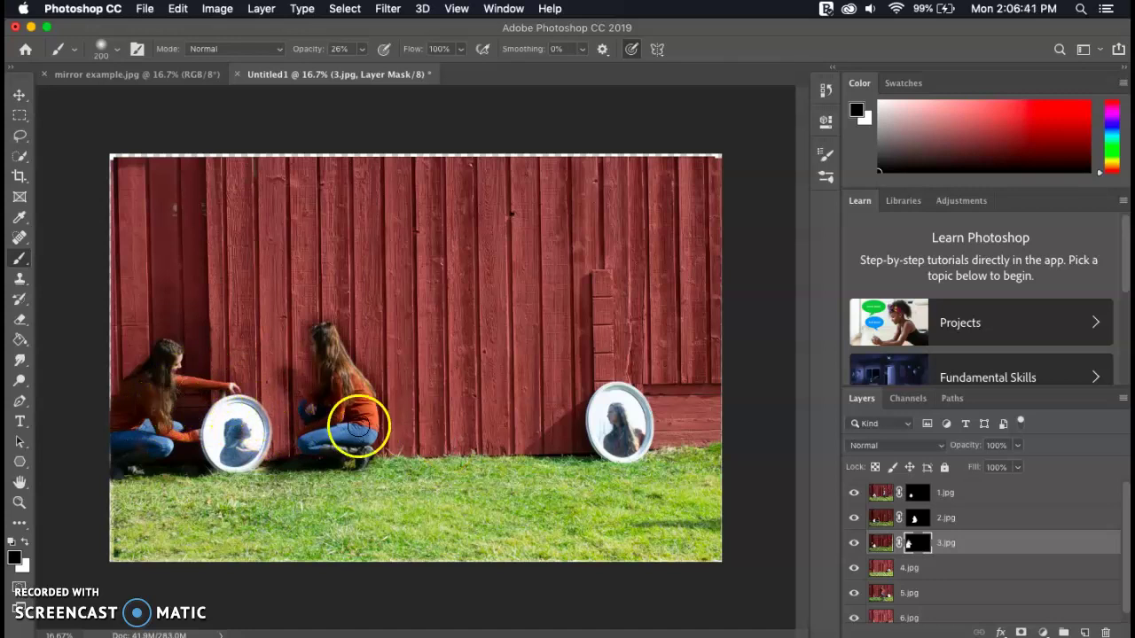
pyautogui.click(854, 544)
pyautogui.click(854, 544)
pyautogui.scroll(3, 135, 446)
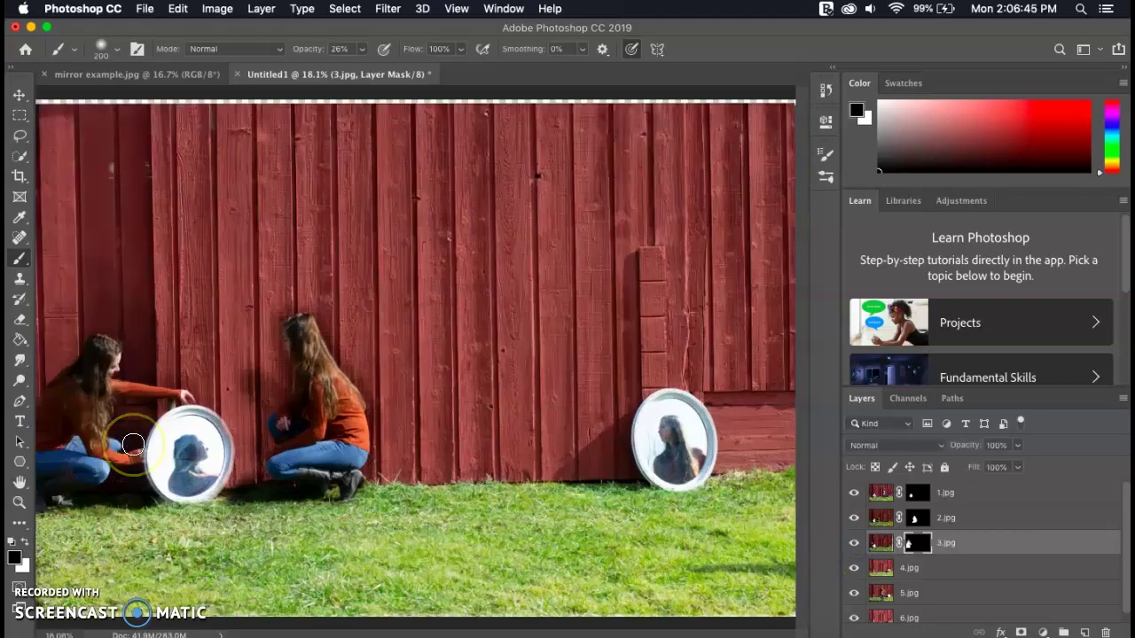
pyautogui.scroll(5, 133, 445)
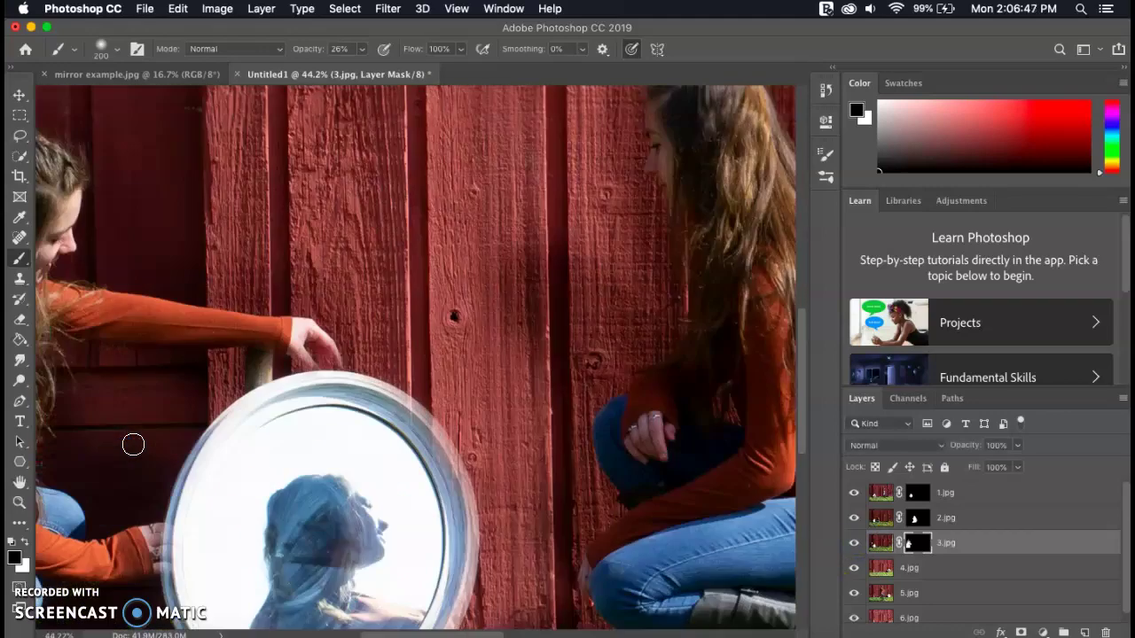
# Compare 3.jpg on and off, then paint the hand area with a smaller brush
pyautogui.hscroll(-5, 133, 445)
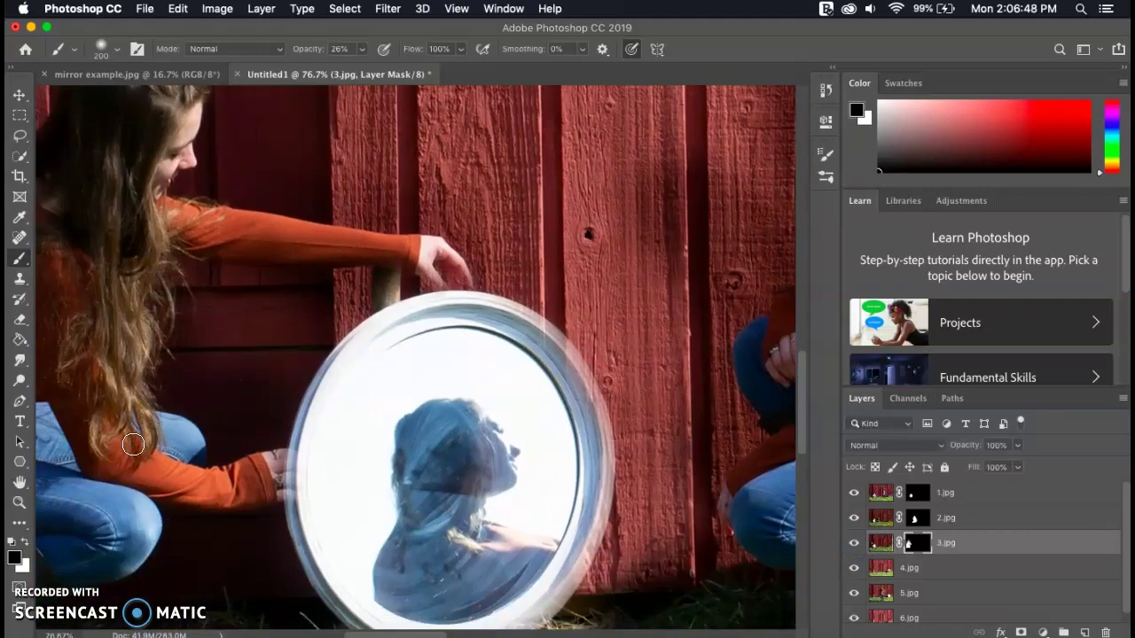
pyautogui.click(854, 543)
pyautogui.click(854, 543)
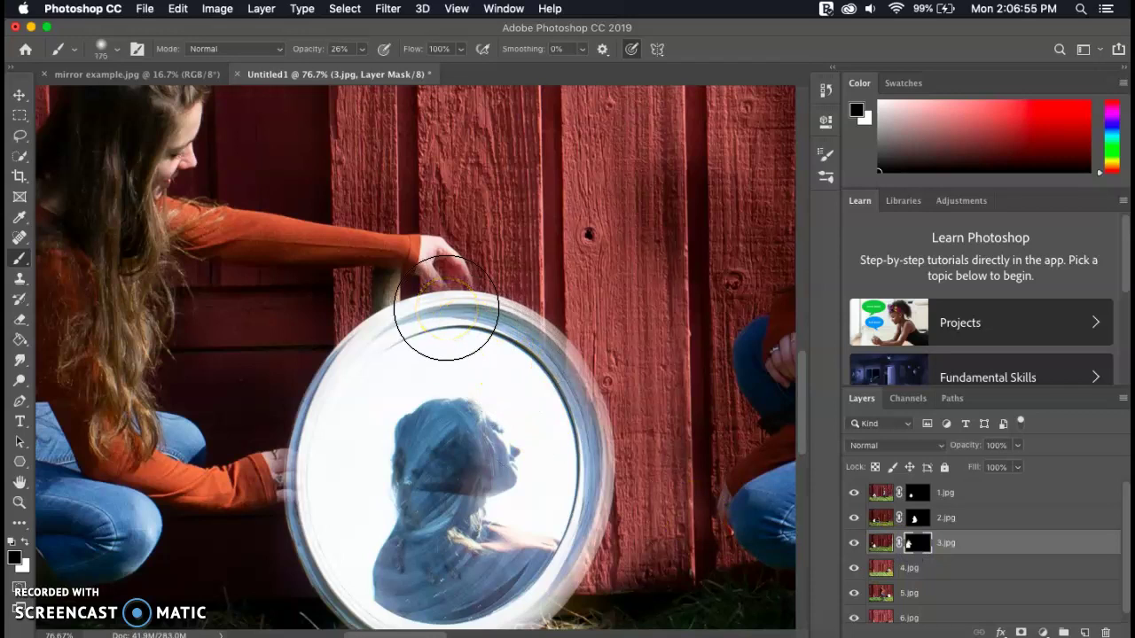
pyautogui.press('[')
pyautogui.moveTo(451, 254)
pyautogui.mouseDown()
pyautogui.moveTo(443, 264)
pyautogui.moveTo(467, 278)
pyautogui.moveTo(435, 253)
pyautogui.moveTo(424, 259)
pyautogui.mouseUp()
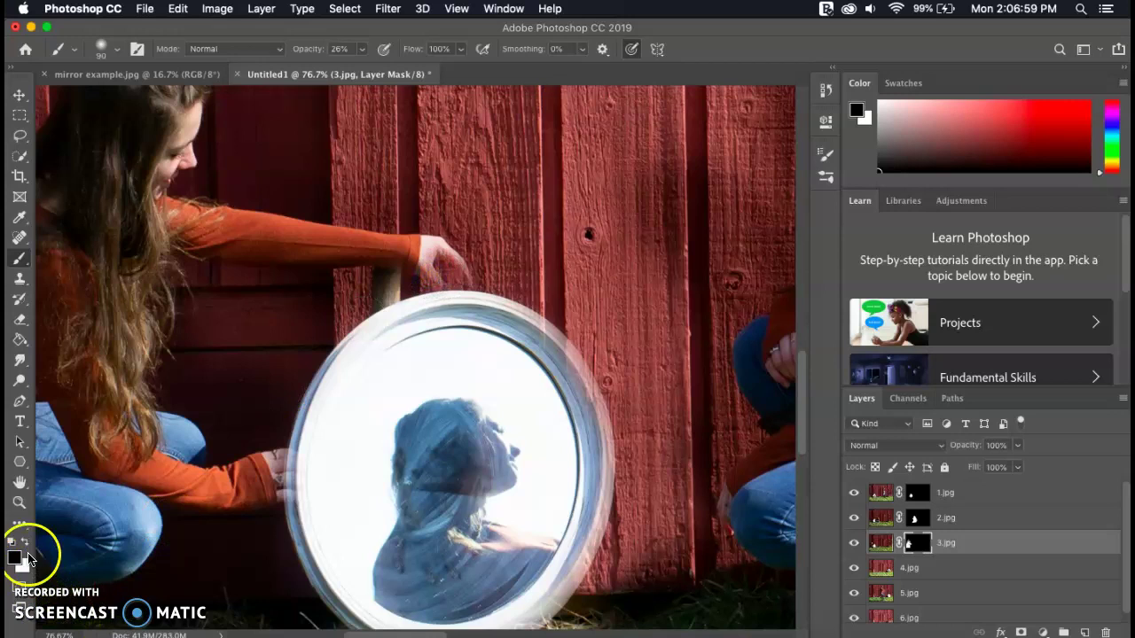
# Paint white at 100% opacity on the 3.jpg mask to reveal both hands
pyautogui.click(442, 270)
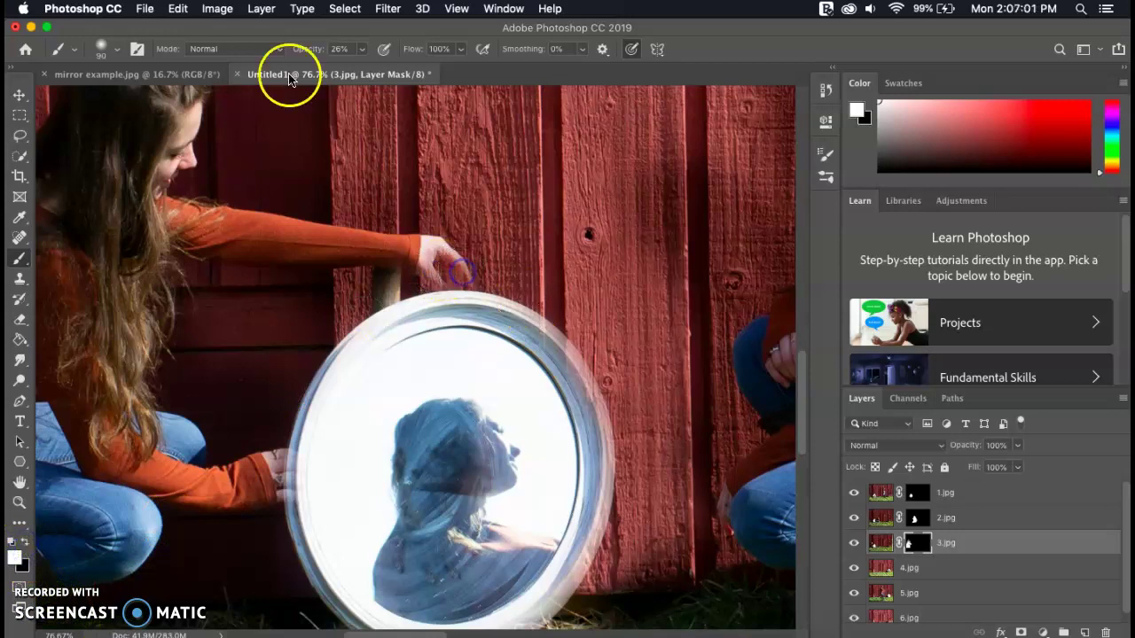
pyautogui.moveTo(361, 49); pyautogui.dragTo(427, 75)
pyautogui.click(451, 233)
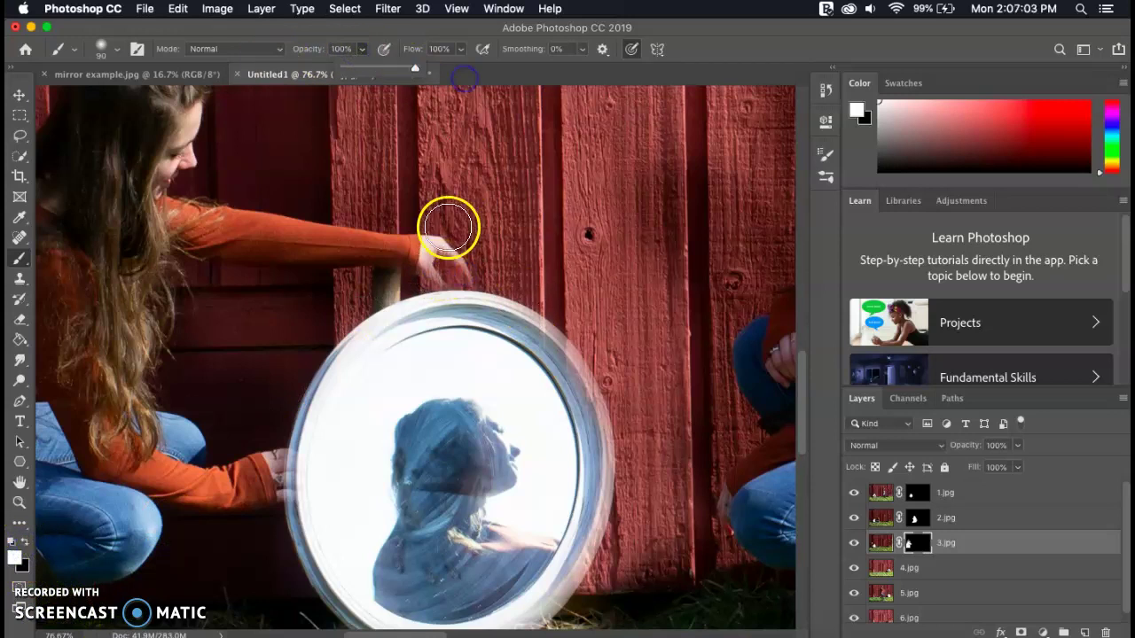
pyautogui.click(247, 445)
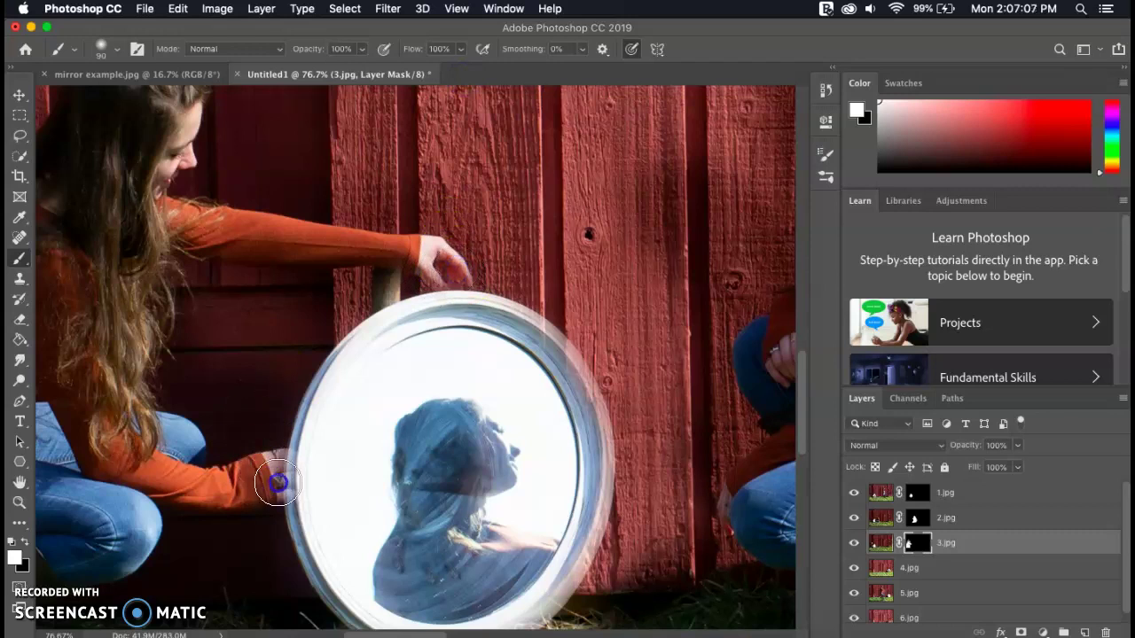
pyautogui.moveTo(277, 482); pyautogui.dragTo(286, 464)
pyautogui.click(445, 267)
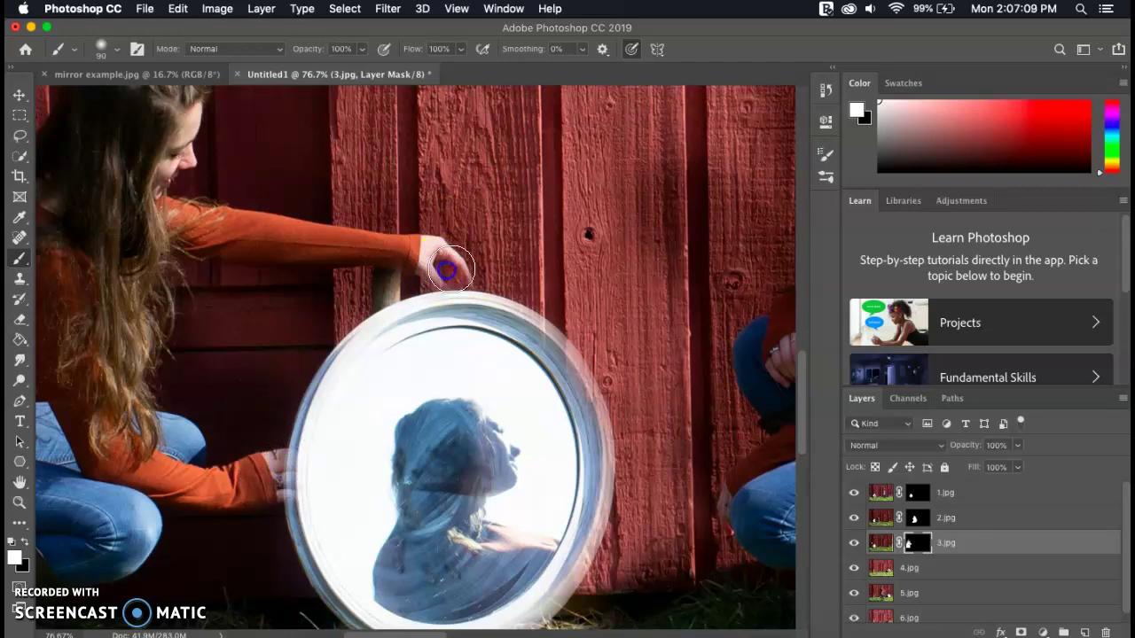
# Toggle the 1.jpg mirror layer repeatedly to compare the hands, leaving it visible
pyautogui.click(852, 494)
pyautogui.click(852, 494)
pyautogui.click(852, 494)
pyautogui.click(852, 494)
pyautogui.click(852, 494)
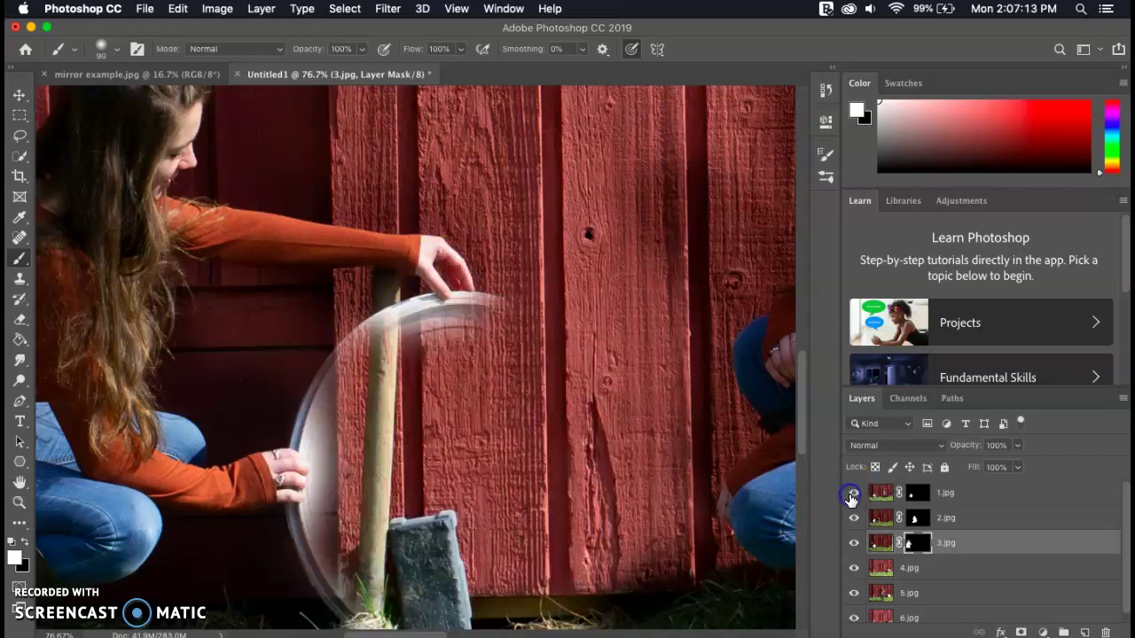
pyautogui.click(852, 494)
pyautogui.click(852, 494)
pyautogui.click(852, 494)
pyautogui.click(851, 495)
pyautogui.click(851, 494)
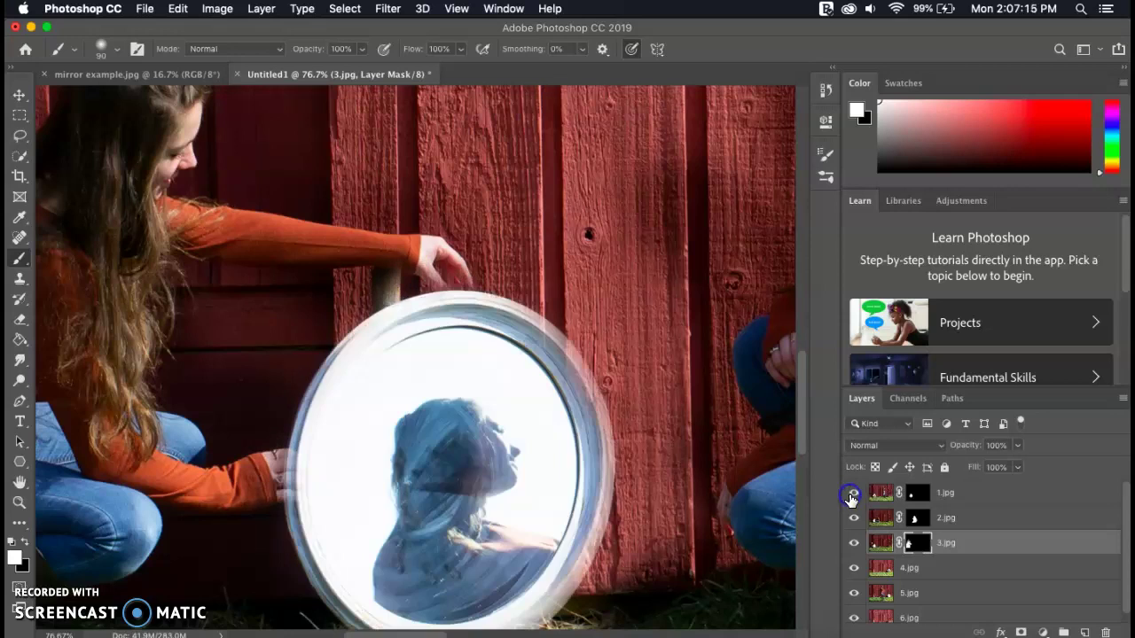
# Paint black on the 1.jpg mask so the fingertips overlap the mirror's top rim
pyautogui.click(918, 493)
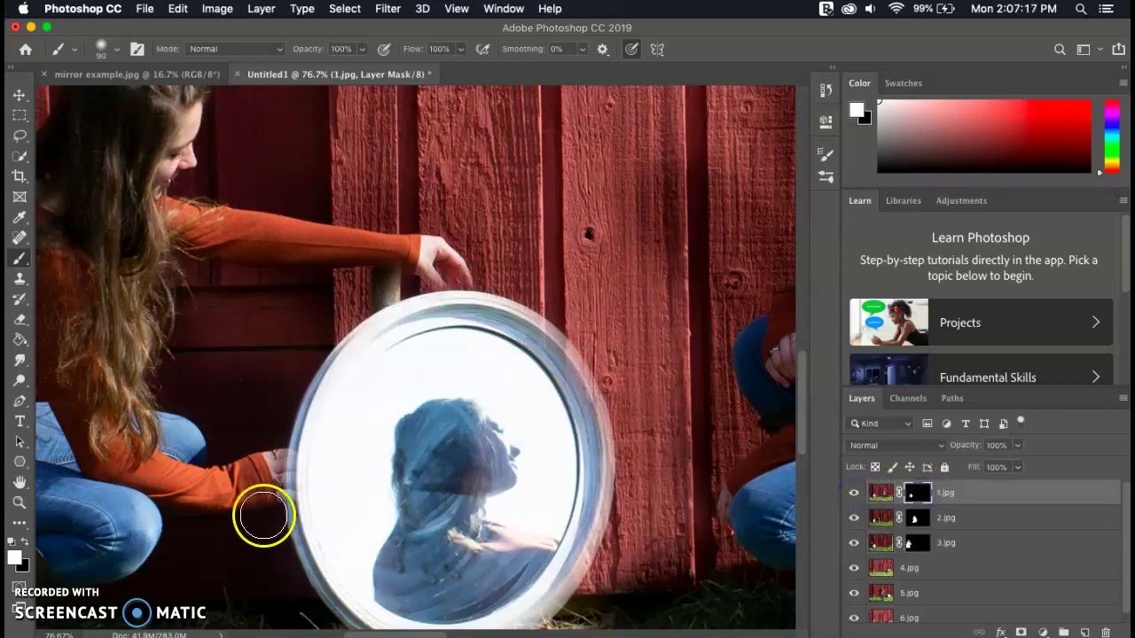
pyautogui.moveTo(263, 517)
pyautogui.mouseDown()
pyautogui.moveTo(286, 462)
pyautogui.moveTo(292, 487)
pyautogui.moveTo(289, 451)
pyautogui.mouseUp()
pyautogui.click(25, 540)
pyautogui.moveTo(459, 278)
pyautogui.mouseDown()
pyautogui.moveTo(426, 309)
pyautogui.moveTo(470, 303)
pyautogui.moveTo(440, 302)
pyautogui.mouseUp()
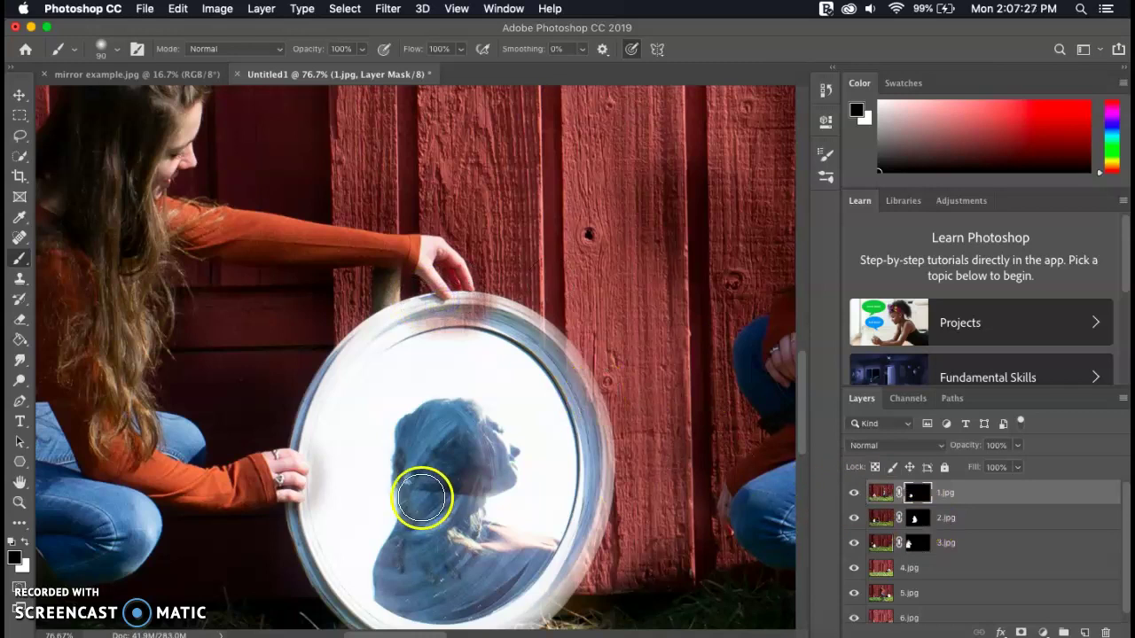
# Repaint the mirror's top rim and lower-left edge in white, then zoom out
pyautogui.click(24, 542)
pyautogui.moveTo(483, 310)
pyautogui.mouseDown()
pyautogui.moveTo(433, 329)
pyautogui.moveTo(415, 316)
pyautogui.moveTo(450, 332)
pyautogui.moveTo(507, 328)
pyautogui.moveTo(569, 374)
pyautogui.moveTo(547, 334)
pyautogui.moveTo(599, 478)
pyautogui.moveTo(589, 437)
pyautogui.moveTo(590, 512)
pyautogui.moveTo(563, 579)
pyautogui.moveTo(592, 535)
pyautogui.moveTo(517, 613)
pyautogui.mouseUp()
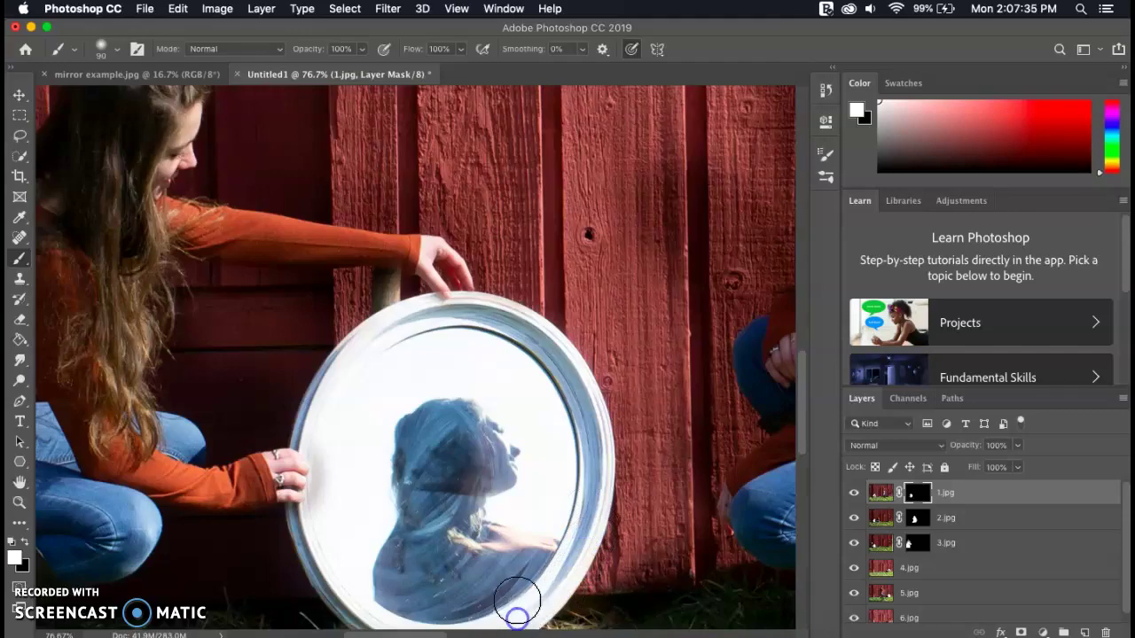
pyautogui.scroll(-5, 517, 614)
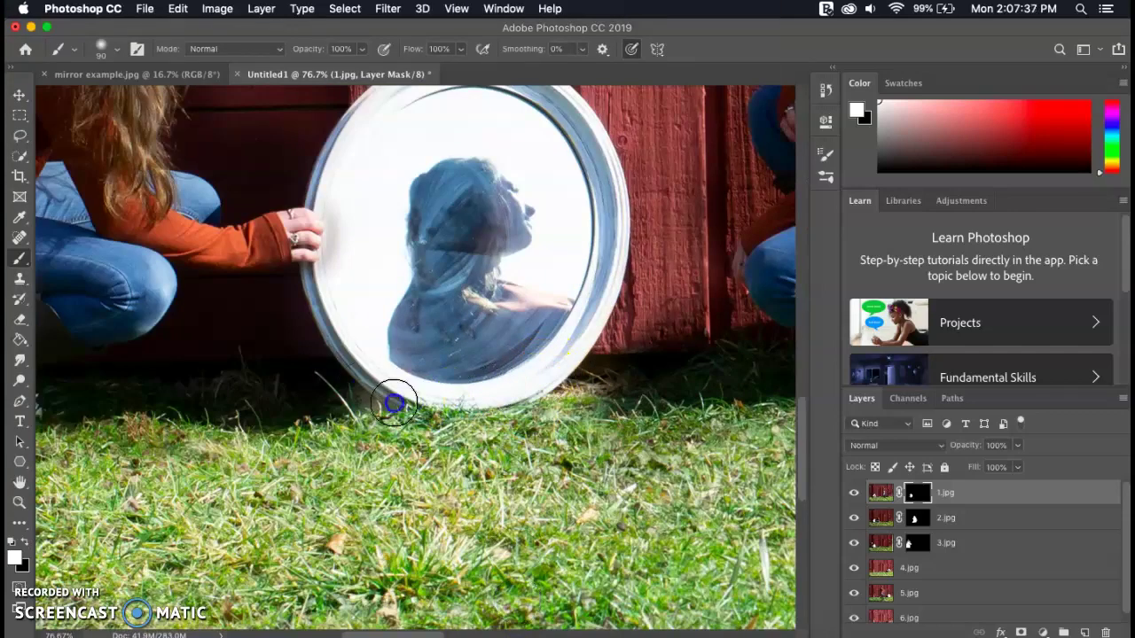
pyautogui.moveTo(394, 404); pyautogui.dragTo(336, 371)
pyautogui.scroll(-10, 321, 388)
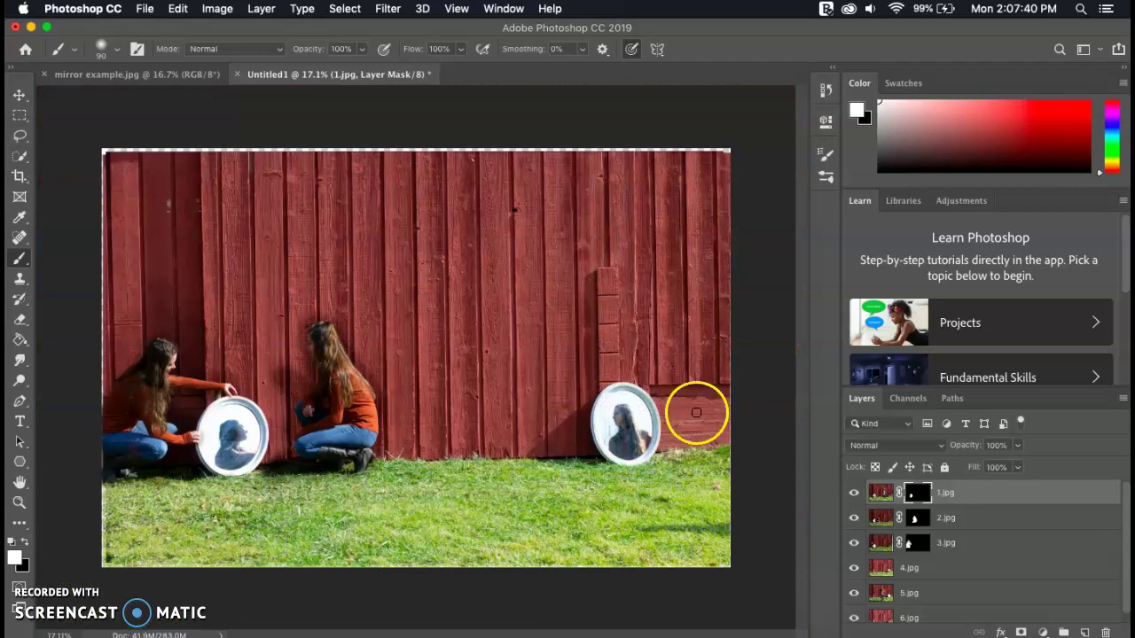
# Hide layers 1.jpg to 3.jpg and add a layer mask to 4.jpg
pyautogui.click(853, 498)
pyautogui.click(855, 519)
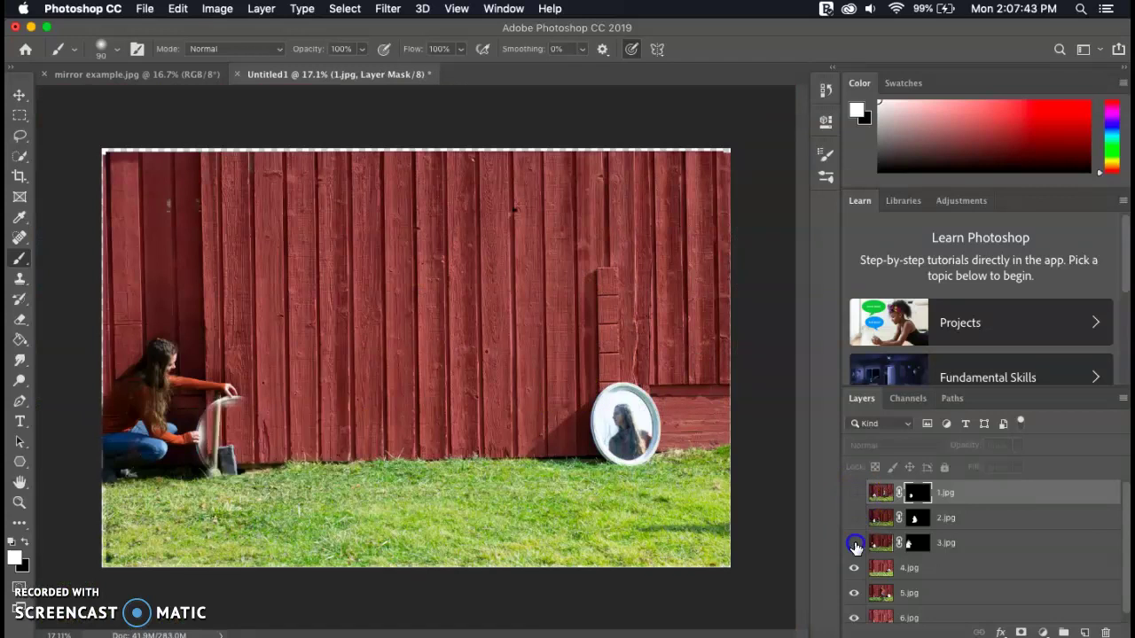
pyautogui.click(855, 568)
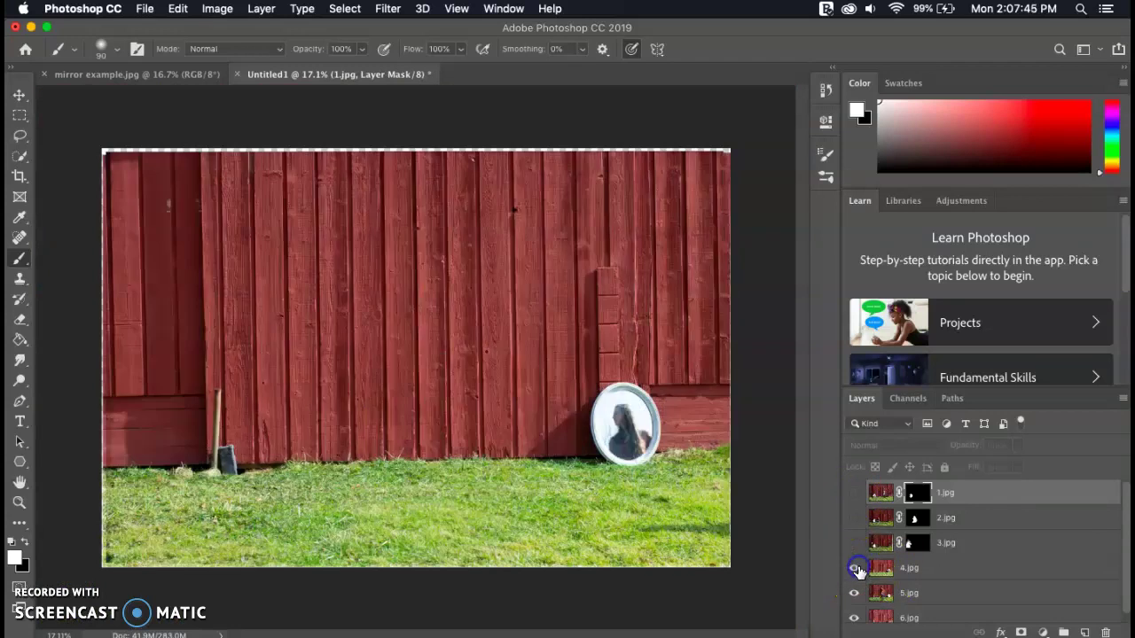
pyautogui.click(911, 573)
pyautogui.click(1020, 632)
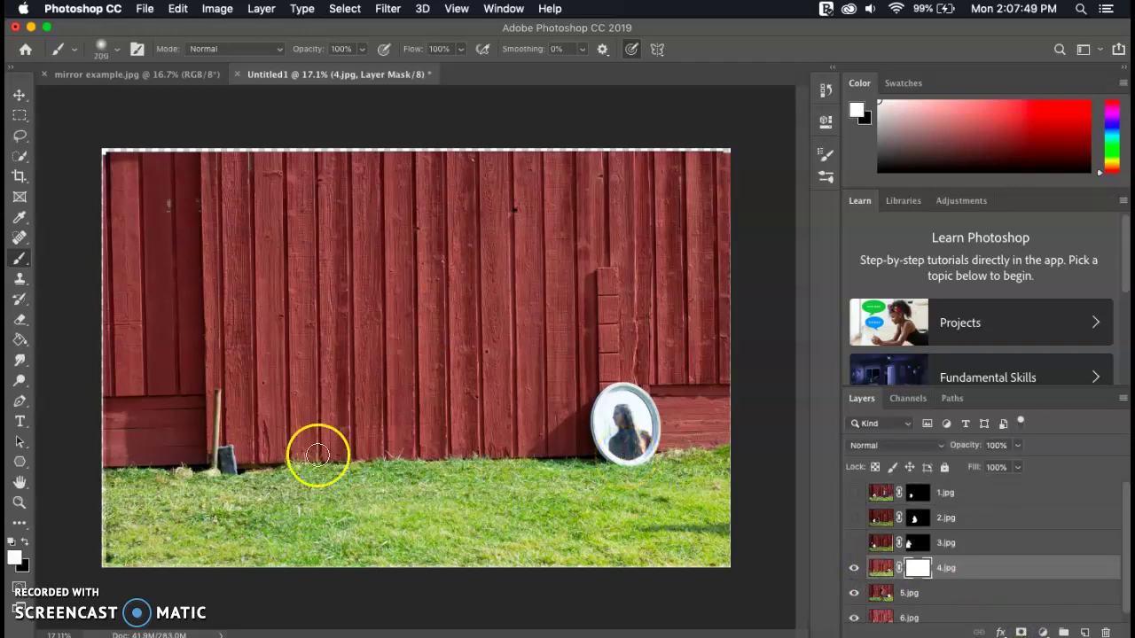
# Paint black over the right mirror reflection, invert the 4.jpg mask, and hide 4.jpg
pyautogui.click(23, 543)
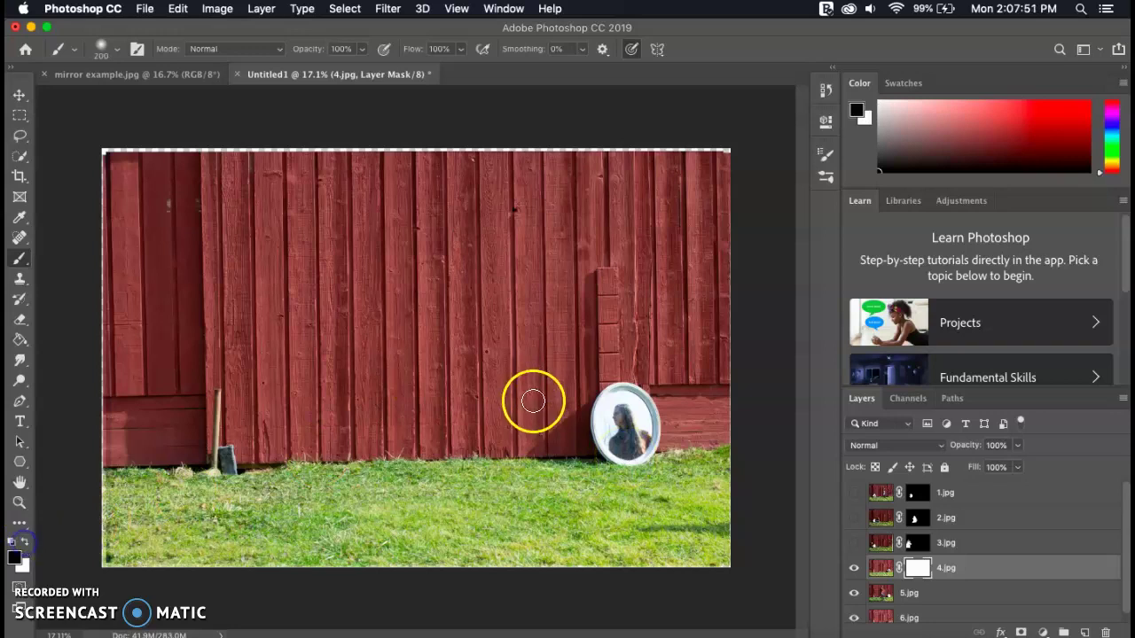
pyautogui.moveTo(626, 409); pyautogui.dragTo(645, 419)
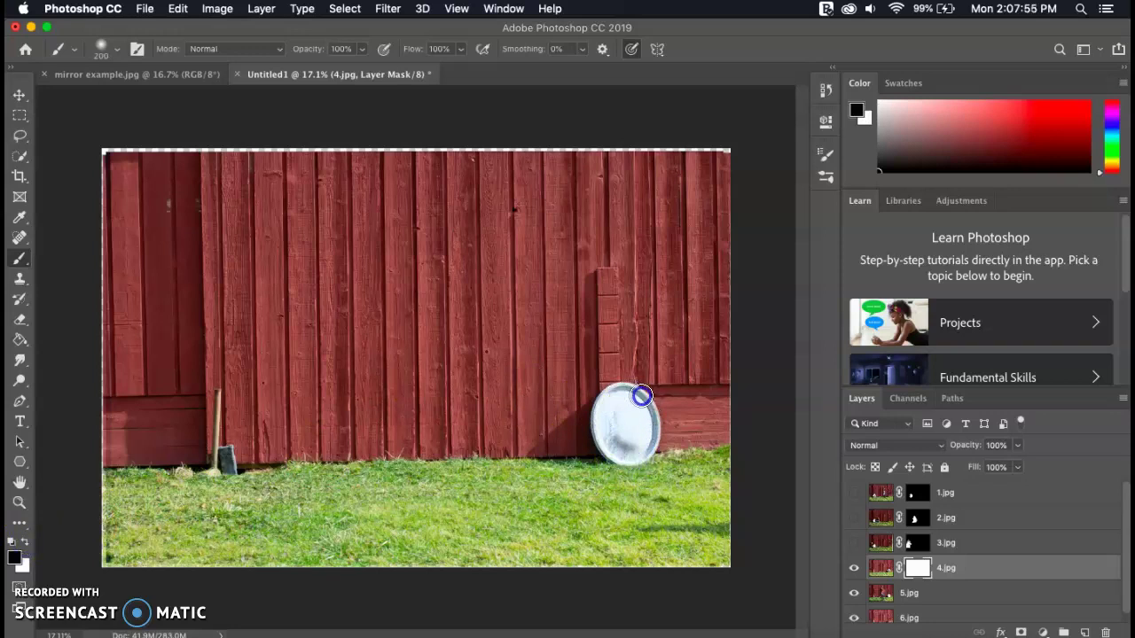
pyautogui.moveTo(641, 395)
pyautogui.mouseDown()
pyautogui.moveTo(619, 417)
pyautogui.moveTo(631, 456)
pyautogui.mouseUp()
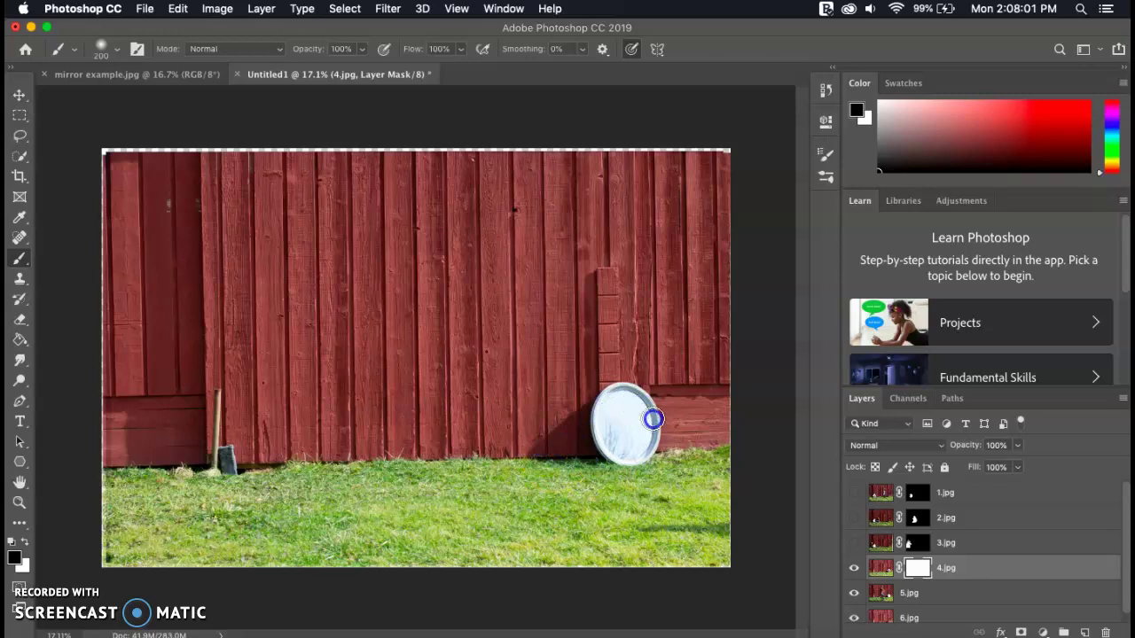
pyautogui.press('super+i')
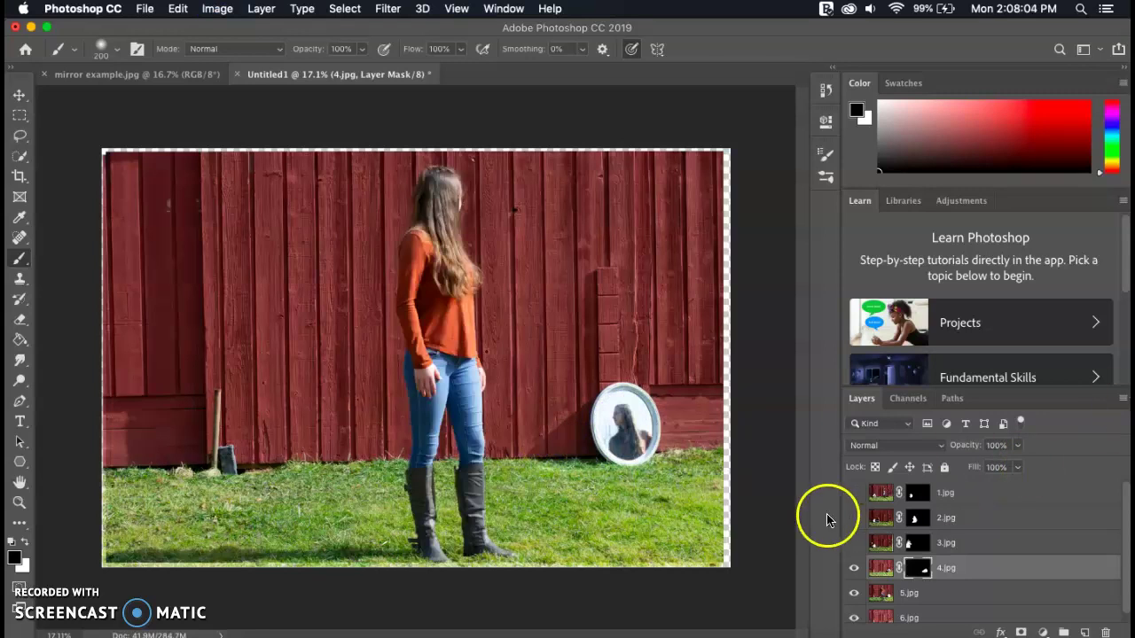
pyautogui.click(854, 568)
# Mask 5.jpg by painting over the standing woman with a 500 px brush, then invert it
pyautogui.click(913, 592)
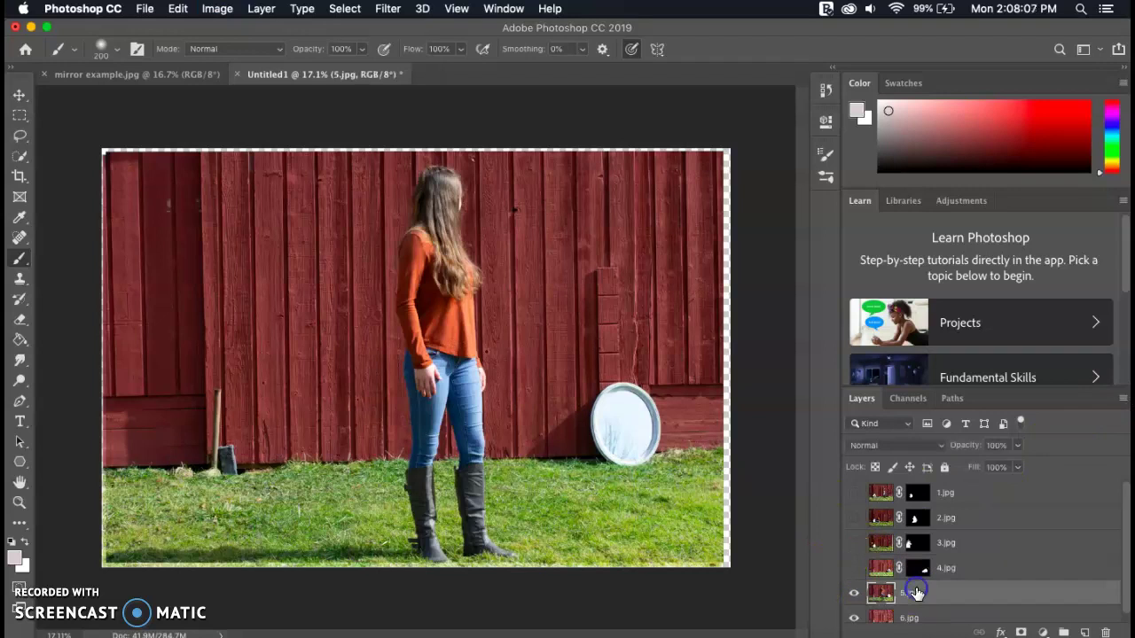
pyautogui.scroll(-1, 915, 592)
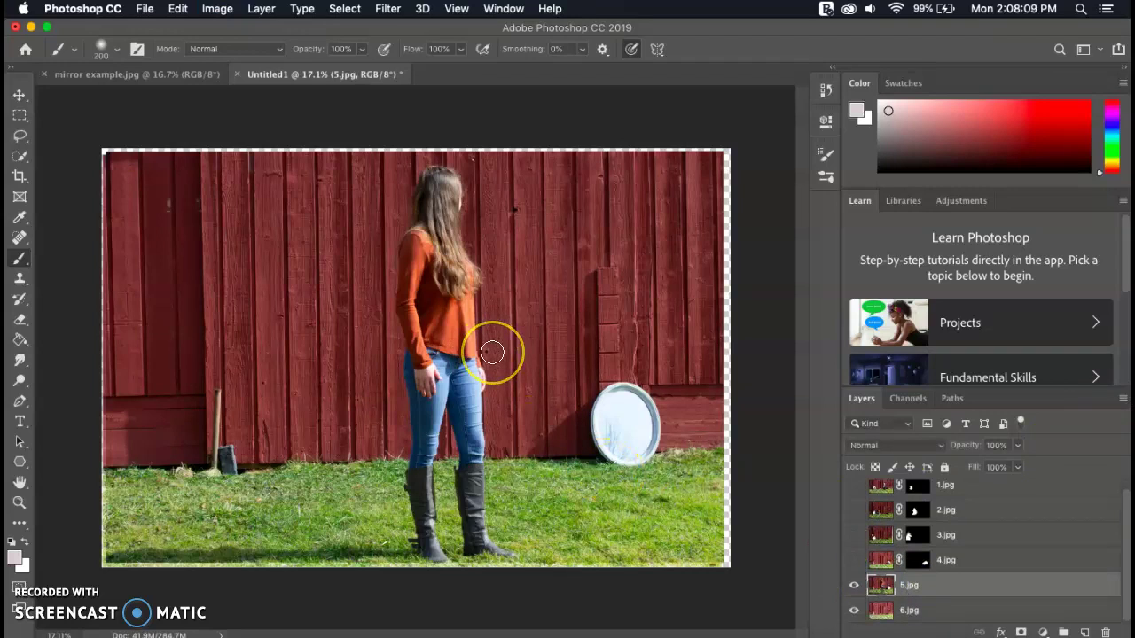
pyautogui.press(']')
pyautogui.press(']')
pyautogui.press(']')
pyautogui.press(']')
pyautogui.moveTo(418, 362)
pyautogui.mouseDown()
pyautogui.moveTo(426, 372)
pyautogui.moveTo(431, 316)
pyautogui.mouseUp()
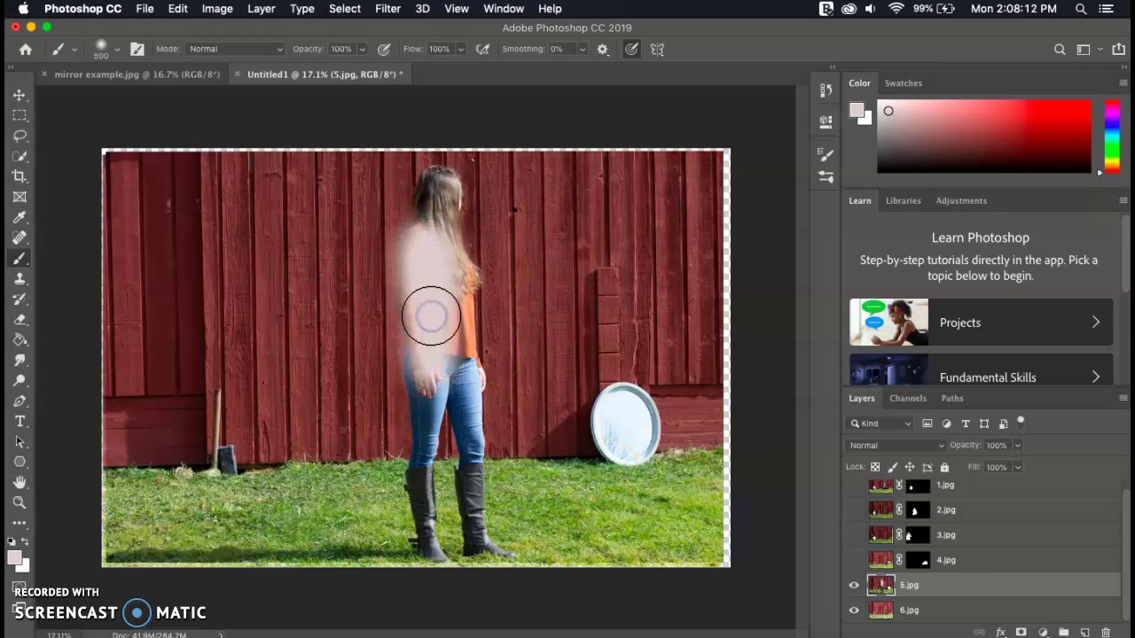
pyautogui.press('super+z')
pyautogui.click(1021, 631)
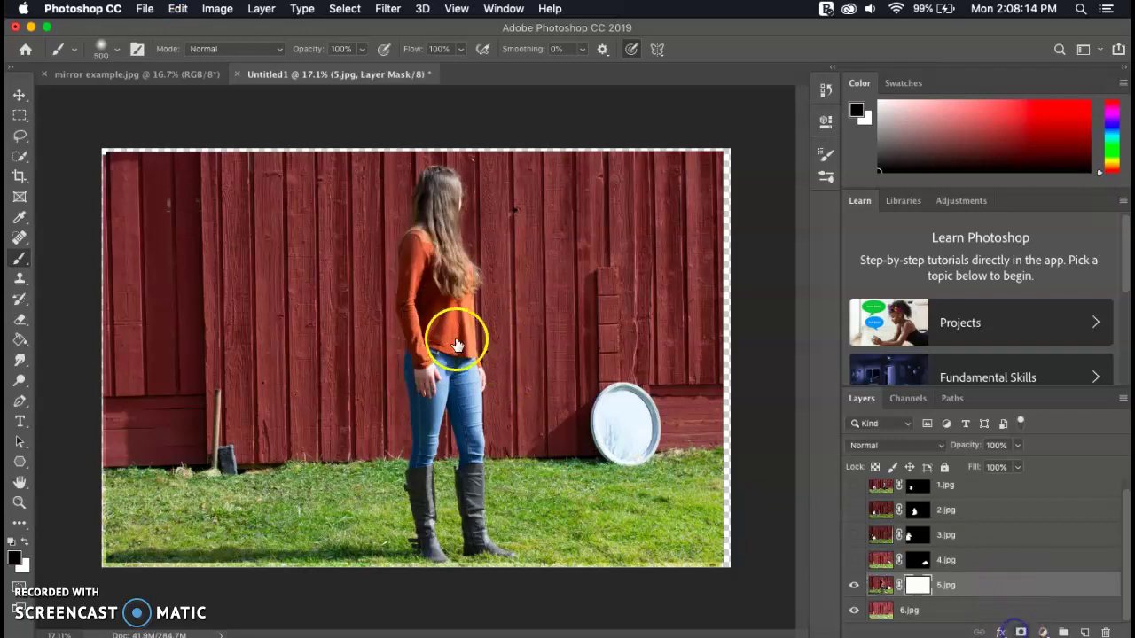
pyautogui.moveTo(456, 344)
pyautogui.mouseDown()
pyautogui.moveTo(435, 369)
pyautogui.moveTo(419, 271)
pyautogui.moveTo(439, 186)
pyautogui.moveTo(473, 355)
pyautogui.moveTo(452, 208)
pyautogui.moveTo(415, 188)
pyautogui.moveTo(407, 325)
pyautogui.moveTo(431, 453)
pyautogui.moveTo(428, 363)
pyautogui.moveTo(472, 342)
pyautogui.moveTo(468, 504)
pyautogui.moveTo(496, 556)
pyautogui.moveTo(419, 514)
pyautogui.moveTo(408, 438)
pyautogui.moveTo(429, 537)
pyautogui.moveTo(228, 562)
pyautogui.moveTo(119, 557)
pyautogui.moveTo(183, 571)
pyautogui.moveTo(104, 566)
pyautogui.mouseUp()
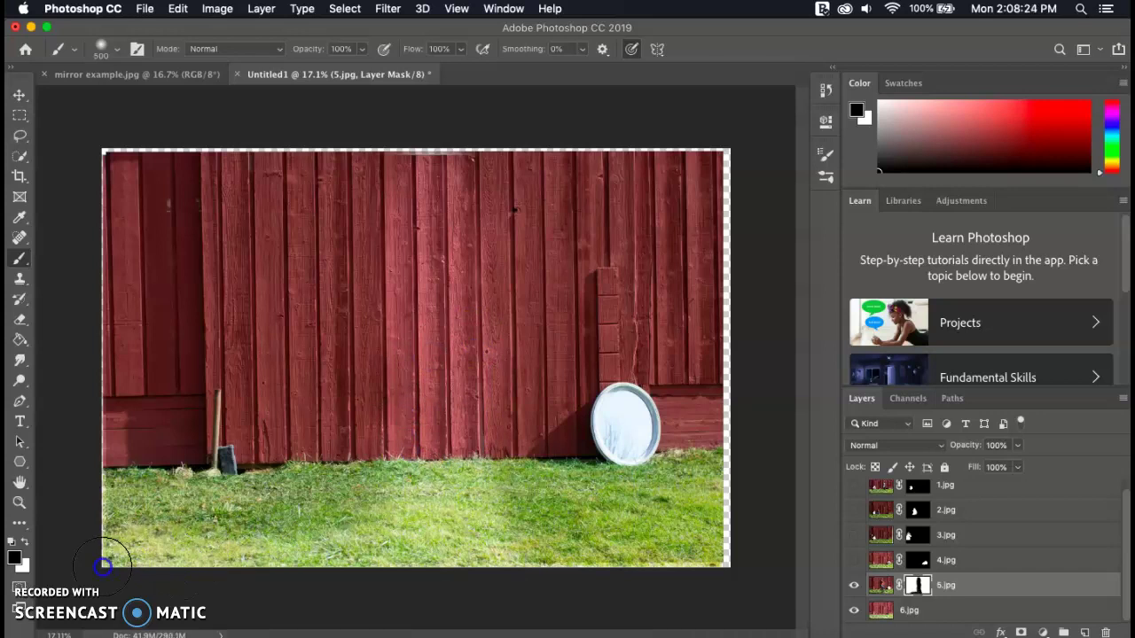
pyautogui.press('super+i')
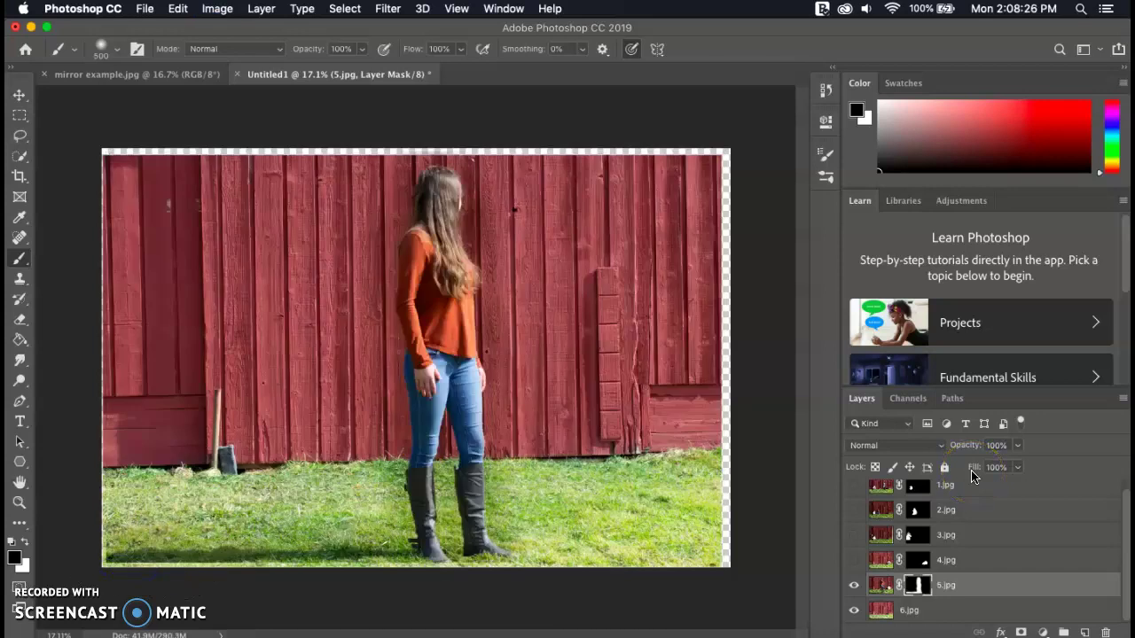
# Turn layers 4.jpg, 3.jpg, 2.jpg and 1.jpg back on and zoom in to check 2.jpg's edge
pyautogui.click(854, 560)
pyautogui.click(853, 532)
pyautogui.click(852, 513)
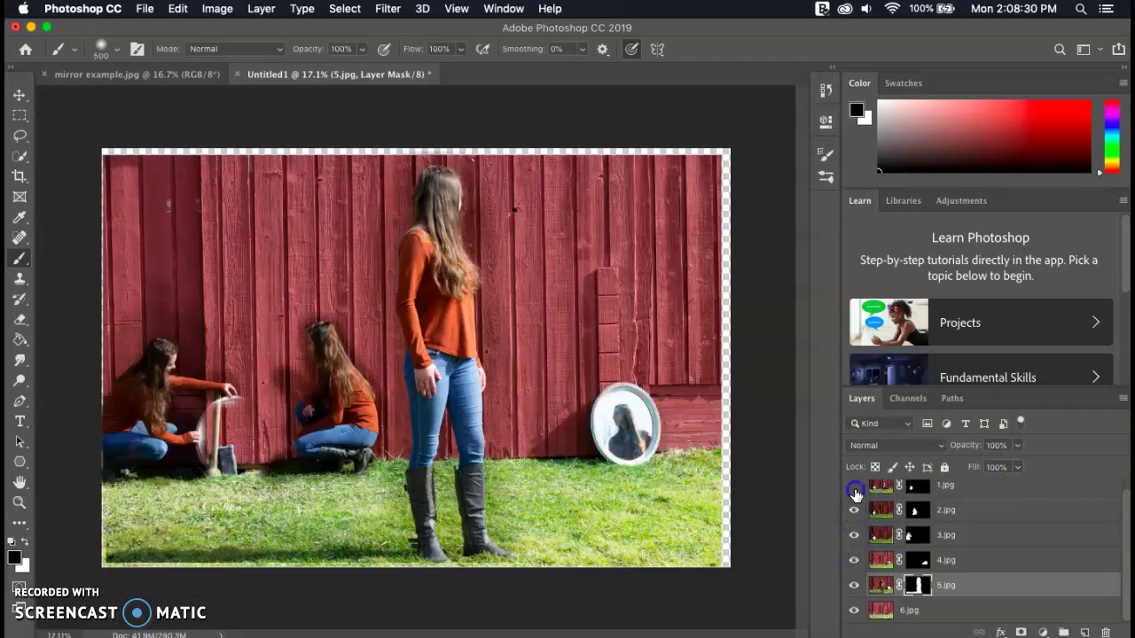
pyautogui.click(853, 486)
pyautogui.scroll(1, 895, 524)
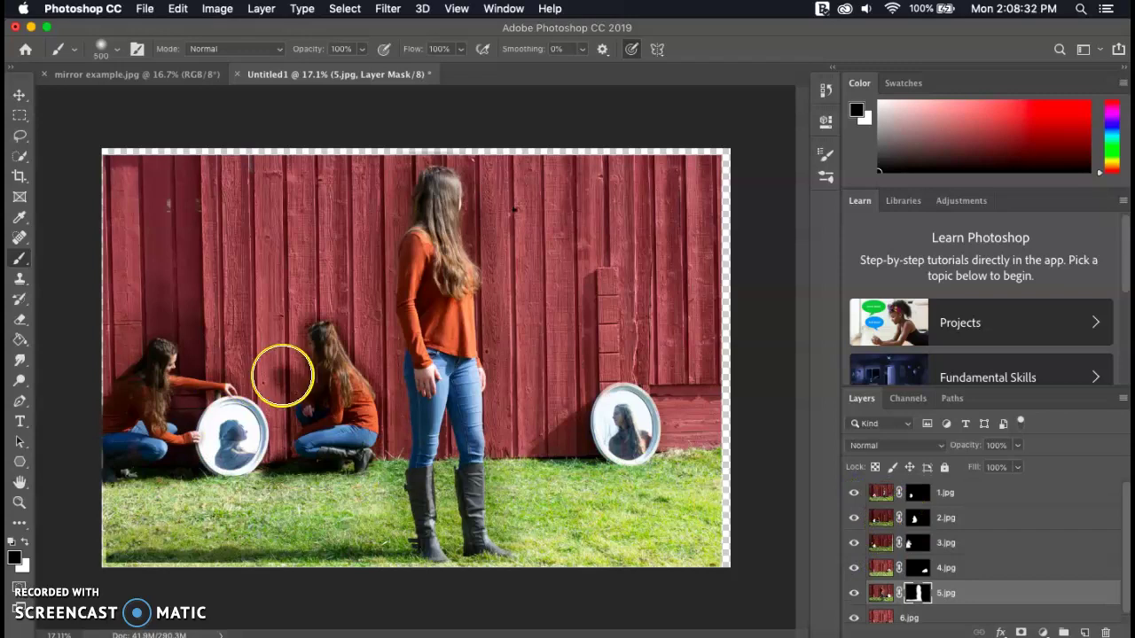
pyautogui.scroll(3, 293, 436)
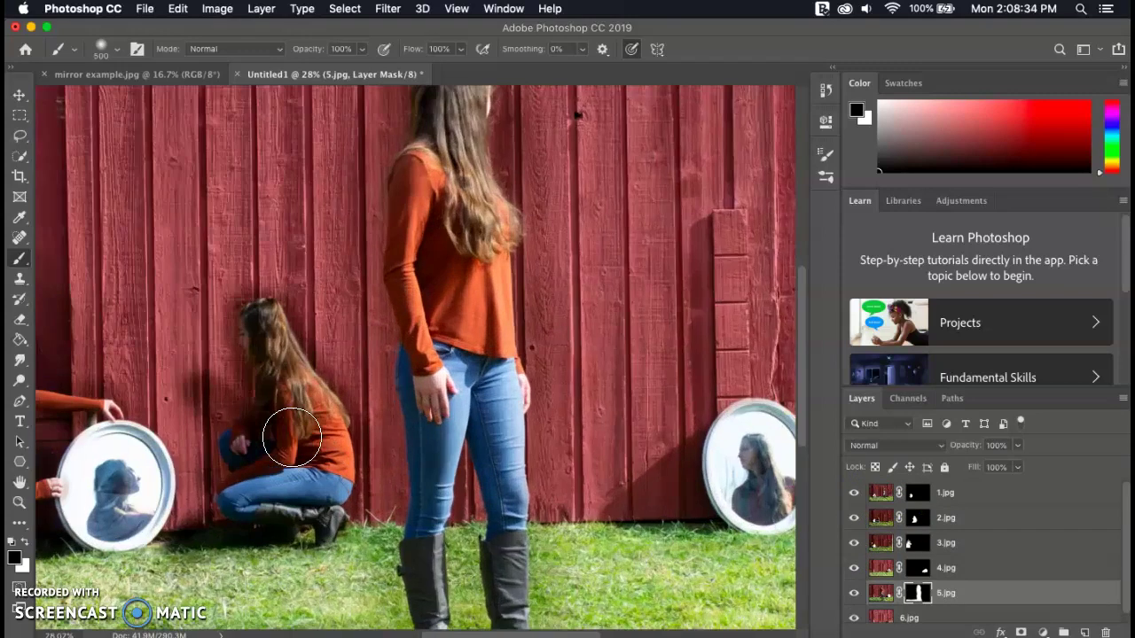
pyautogui.scroll(2, 291, 436)
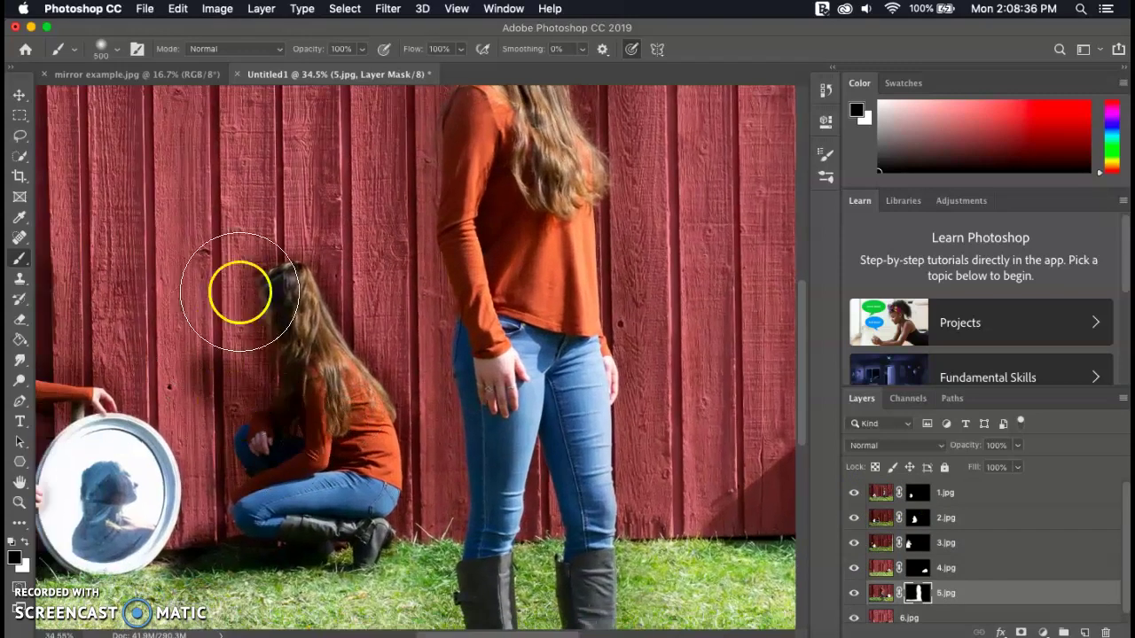
pyautogui.click(853, 517)
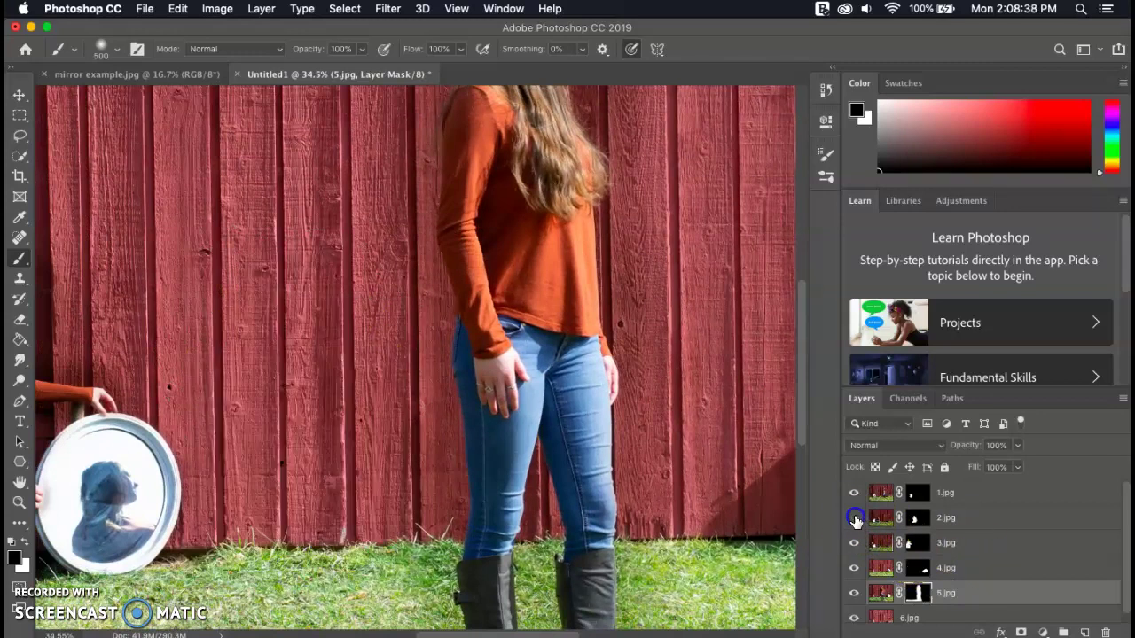
pyautogui.click(854, 517)
# Lightly paint black at 23% opacity on the 2.jpg mask beside the crouching woman
pyautogui.click(914, 519)
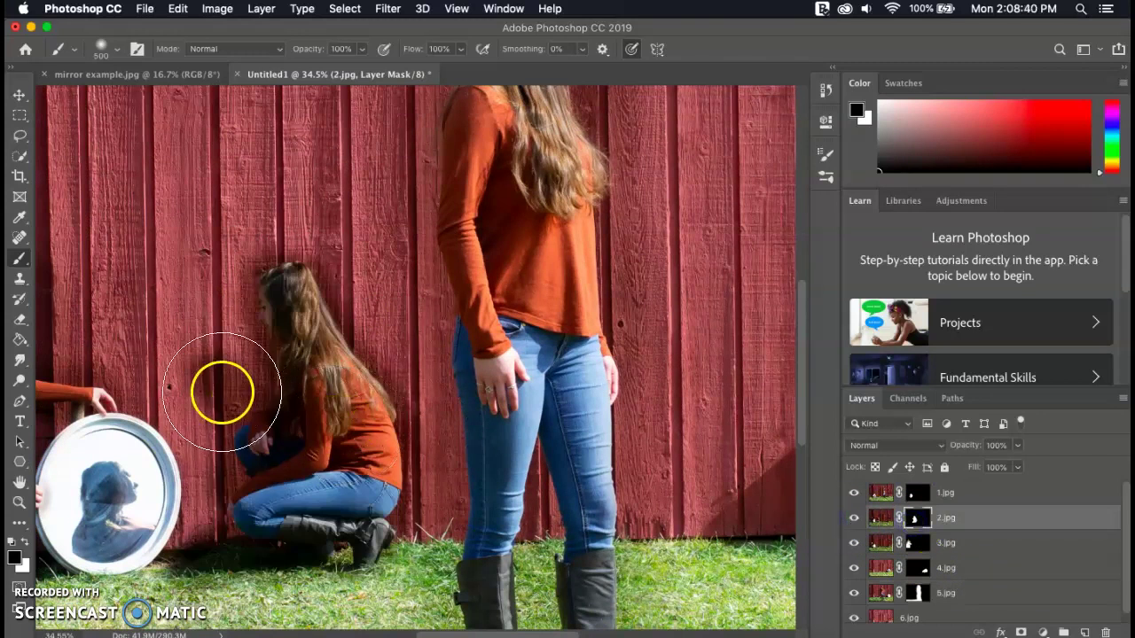
pyautogui.moveTo(223, 393); pyautogui.dragTo(221, 378)
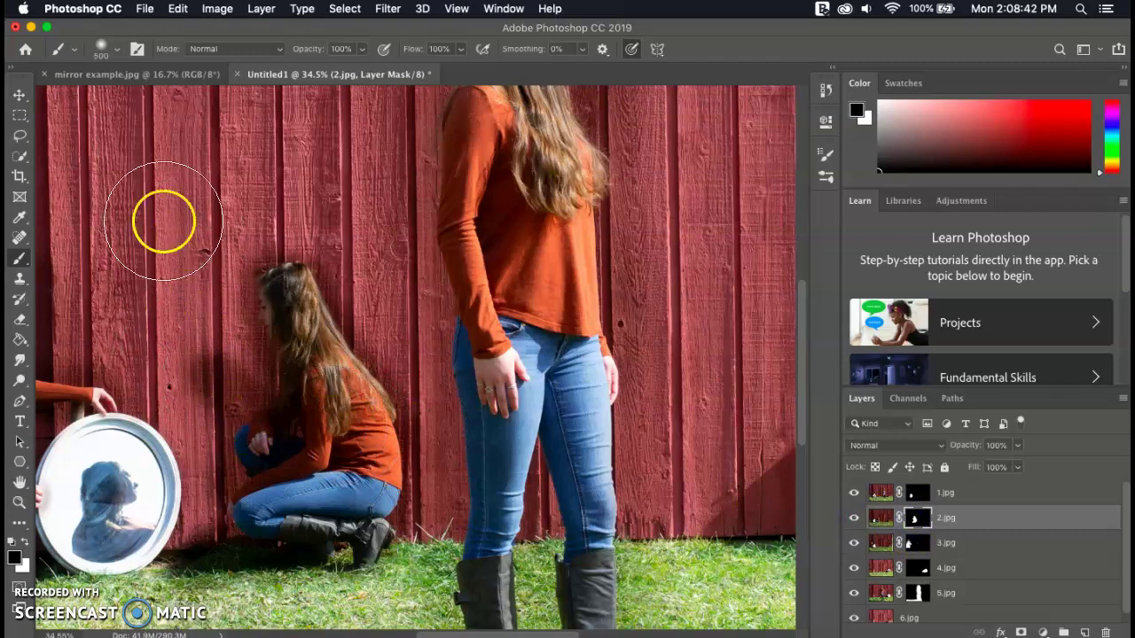
pyautogui.click(362, 49)
pyautogui.moveTo(363, 67); pyautogui.dragTo(306, 67)
pyautogui.moveTo(252, 339)
pyautogui.mouseDown()
pyautogui.moveTo(214, 347)
pyautogui.moveTo(214, 389)
pyautogui.moveTo(215, 311)
pyautogui.moveTo(228, 376)
pyautogui.moveTo(196, 375)
pyautogui.moveTo(250, 387)
pyautogui.moveTo(243, 351)
pyautogui.mouseUp()
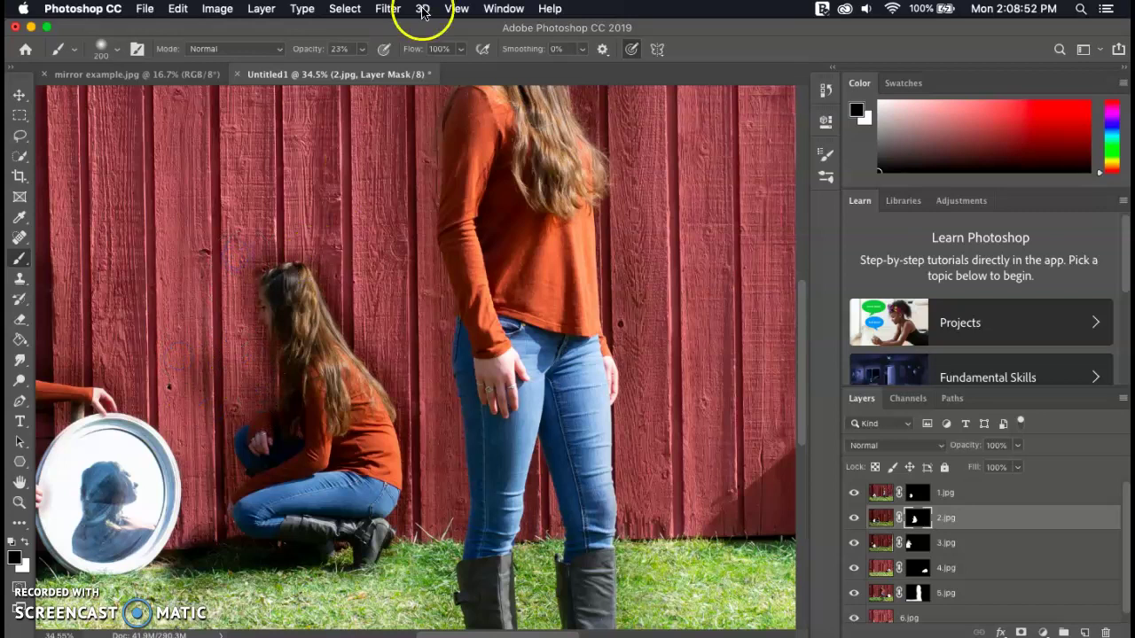
# Softly paint white on the 2.jpg mask to restore the wall above the kneeling woman
pyautogui.click(28, 542)
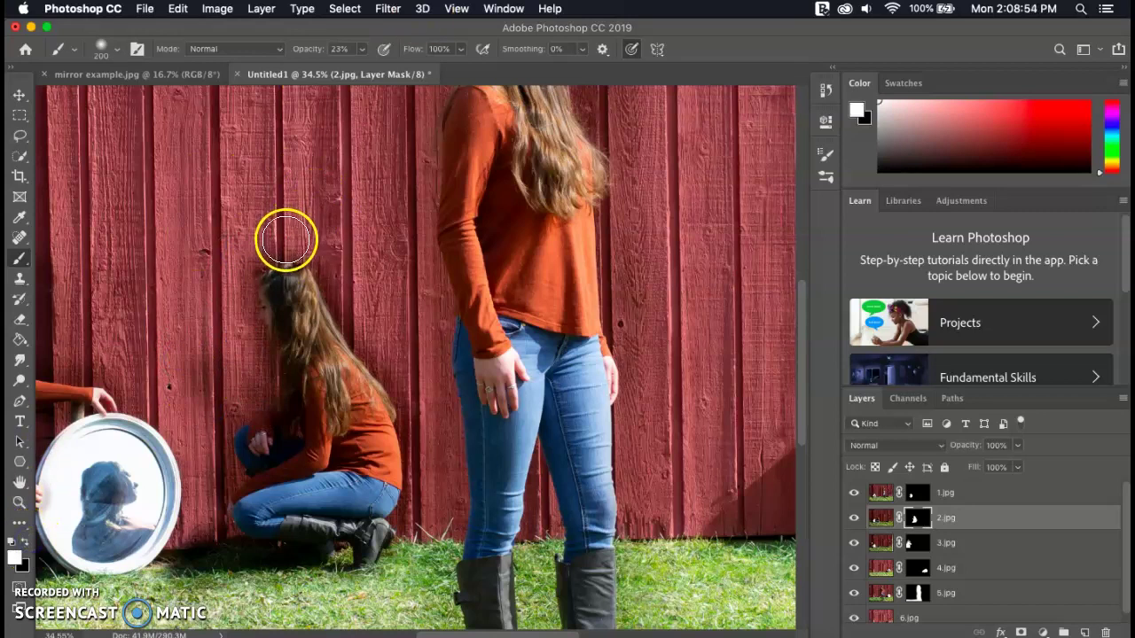
pyautogui.moveTo(326, 228)
pyautogui.mouseDown()
pyautogui.moveTo(369, 310)
pyautogui.moveTo(329, 281)
pyautogui.moveTo(366, 335)
pyautogui.moveTo(381, 332)
pyautogui.moveTo(381, 299)
pyautogui.moveTo(397, 346)
pyautogui.moveTo(345, 256)
pyautogui.moveTo(293, 195)
pyautogui.moveTo(271, 236)
pyautogui.moveTo(261, 223)
pyautogui.moveTo(252, 234)
pyautogui.moveTo(236, 296)
pyautogui.moveTo(235, 396)
pyautogui.moveTo(221, 282)
pyautogui.moveTo(223, 345)
pyautogui.moveTo(199, 257)
pyautogui.moveTo(212, 329)
pyautogui.mouseUp()
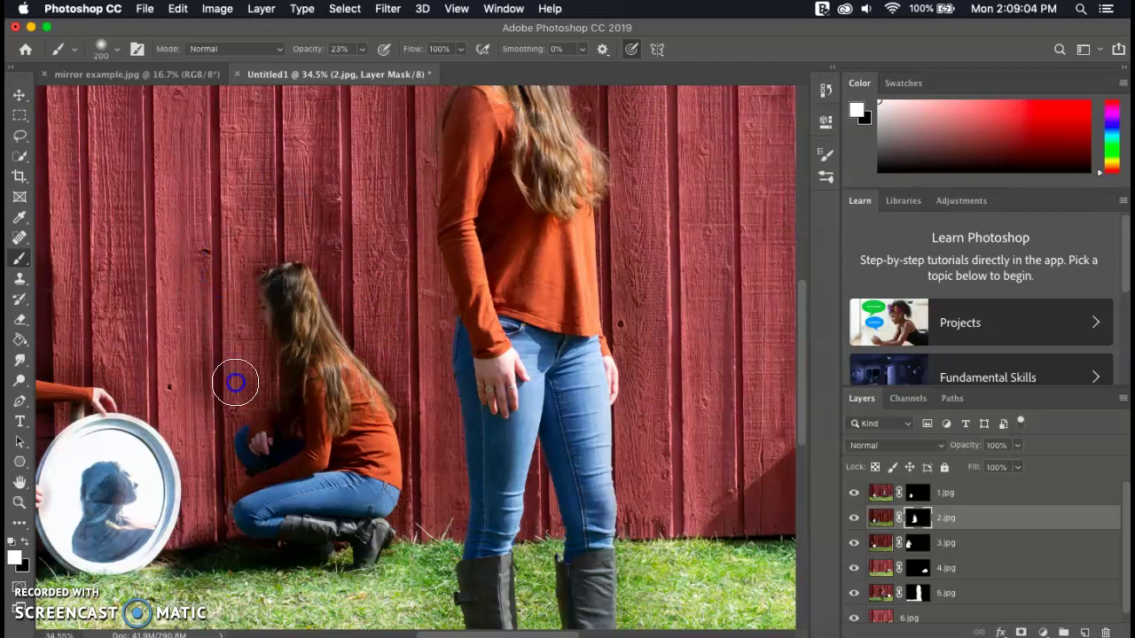
pyautogui.scroll(-5, 225, 365)
pyautogui.scroll(2, 226, 365)
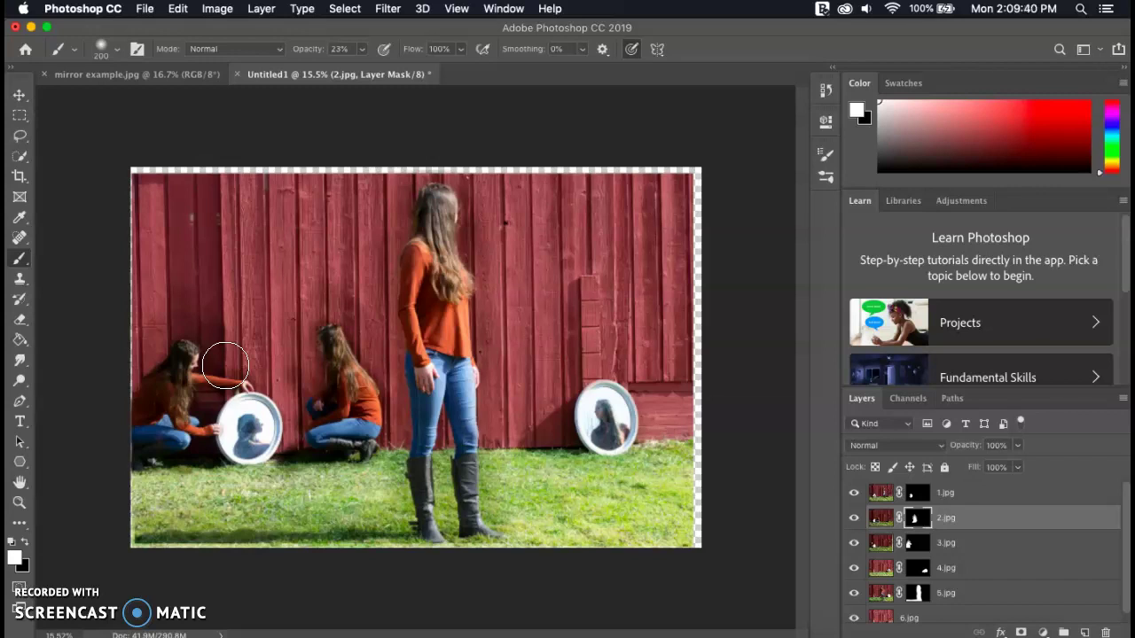
# Switch to the mirror example.jpg reference document to compare it with the composite
pyautogui.click(160, 87)
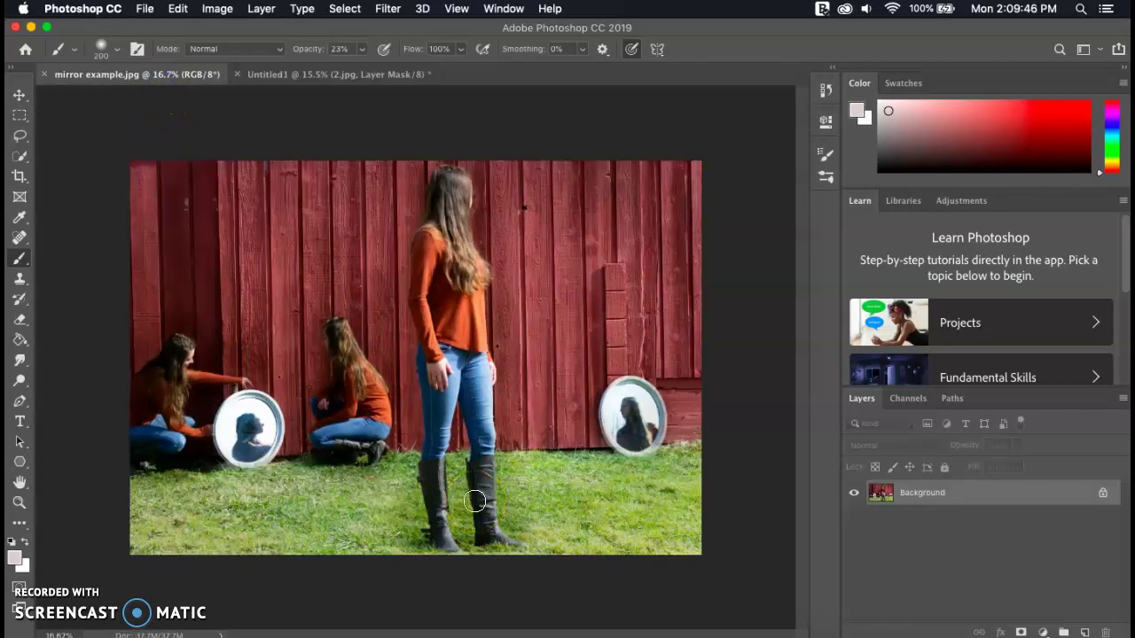